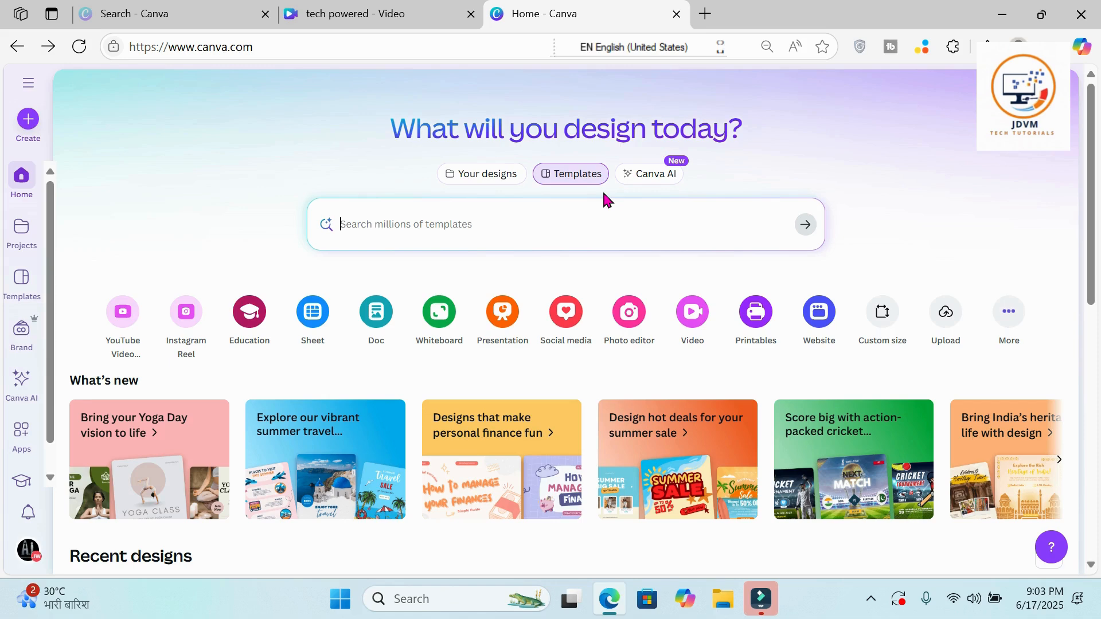
Search the templates for "quiz for latest computers".
{"action": "left_click", "coordinate": [441, 225]}
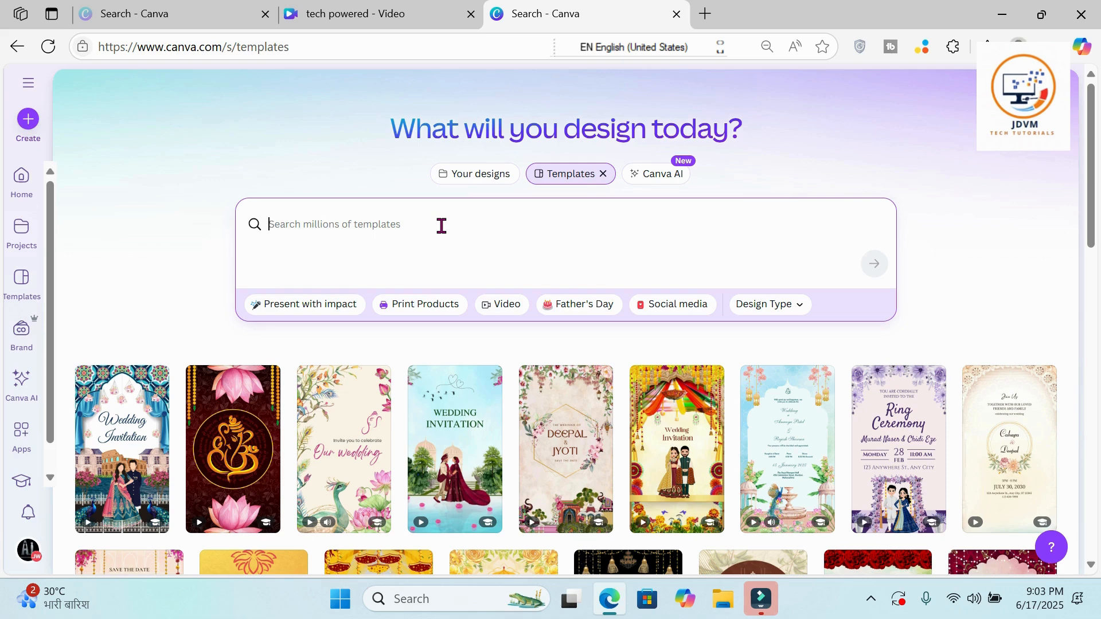
{"action": "type", "text": "latest"}
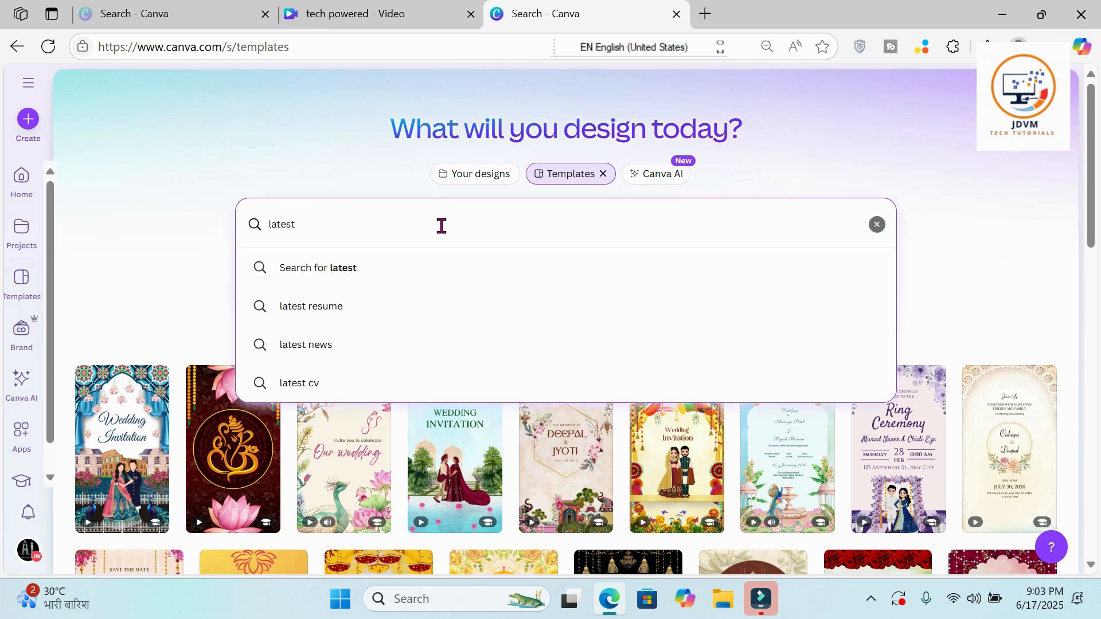
{"action": "type", "text": " computer"}
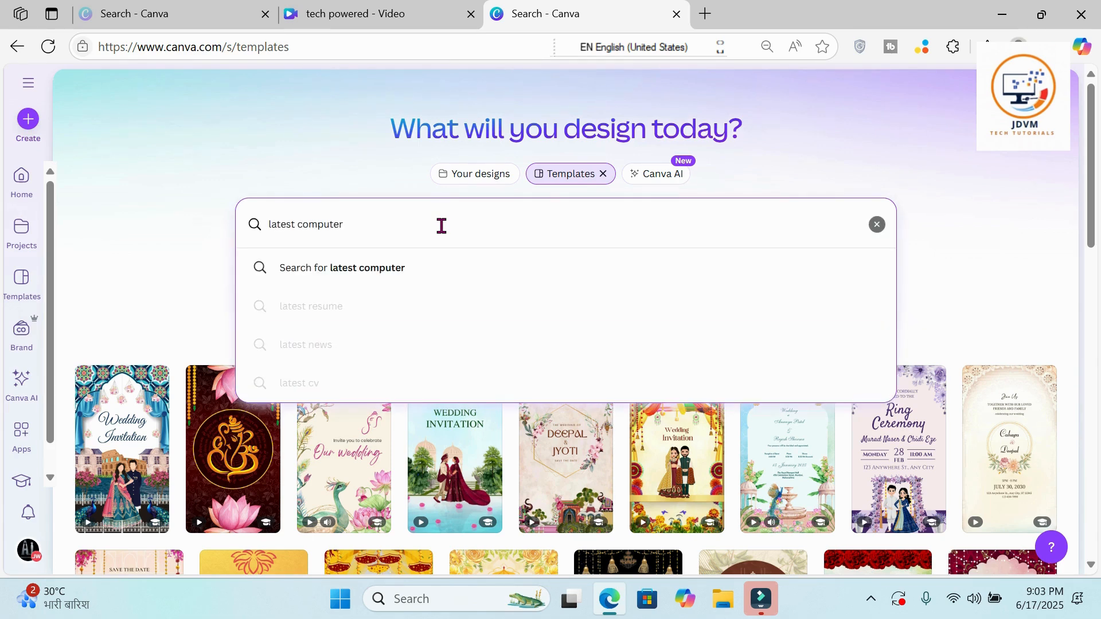
{"action": "type", "text": "s"}
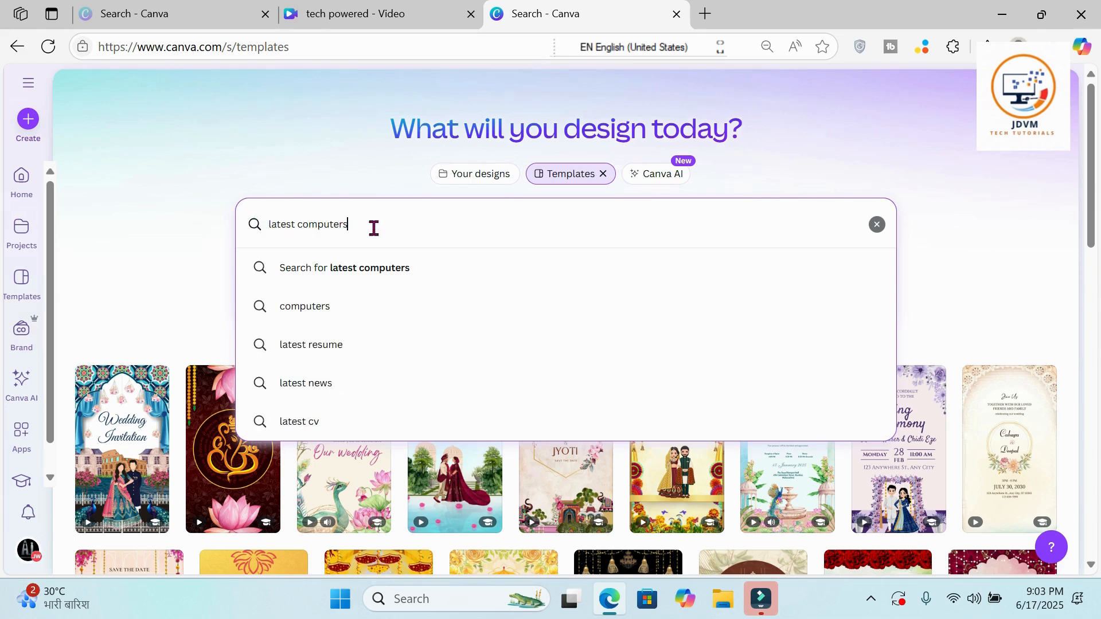
{"action": "key", "text": "Home"}
{"action": "type", "text": "quiz for"}
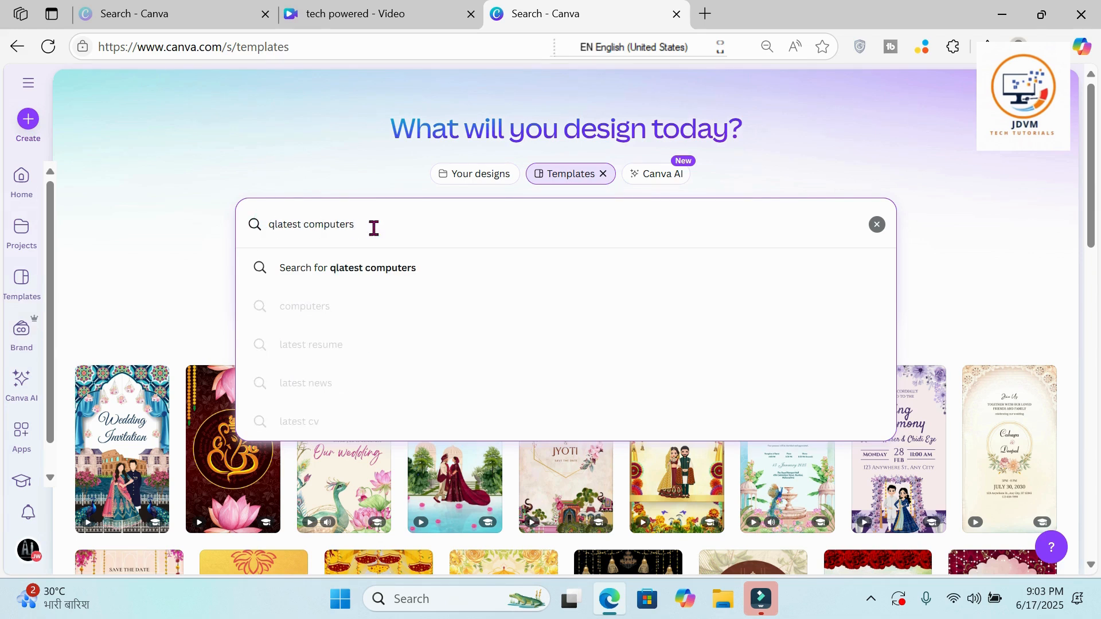
{"action": "key", "text": "End"}
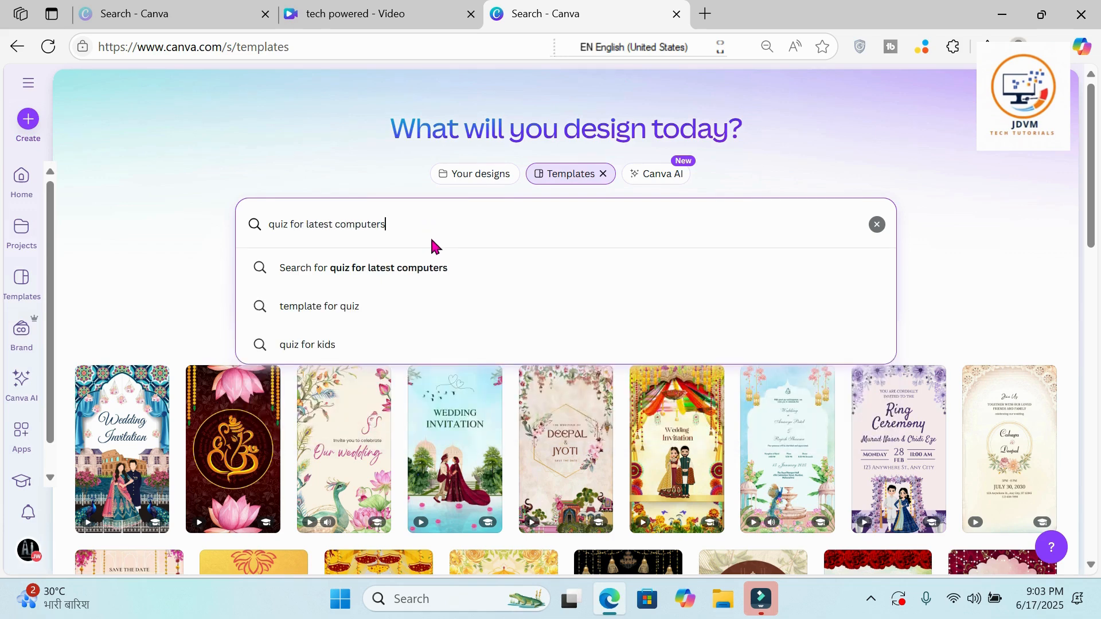
{"action": "key", "text": "Return"}
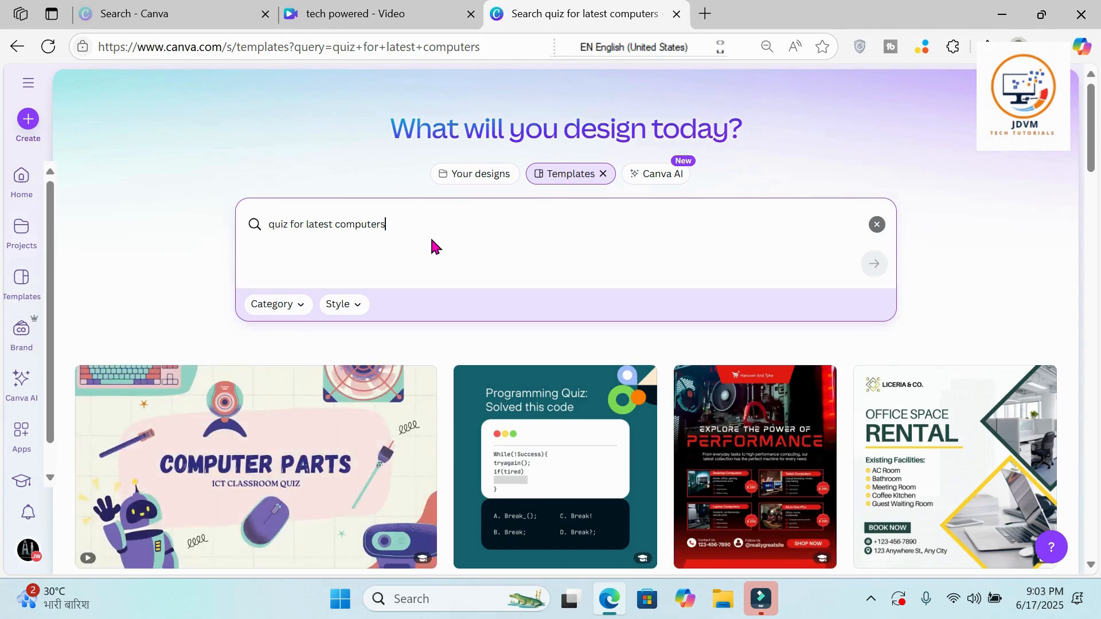
Find the Purple and Black Modern Quiz Instagram Post template in the results and open it for customization.
{"action": "left_click_drag", "start_coordinate": [1091, 106], "coordinate": [1098, 269]}
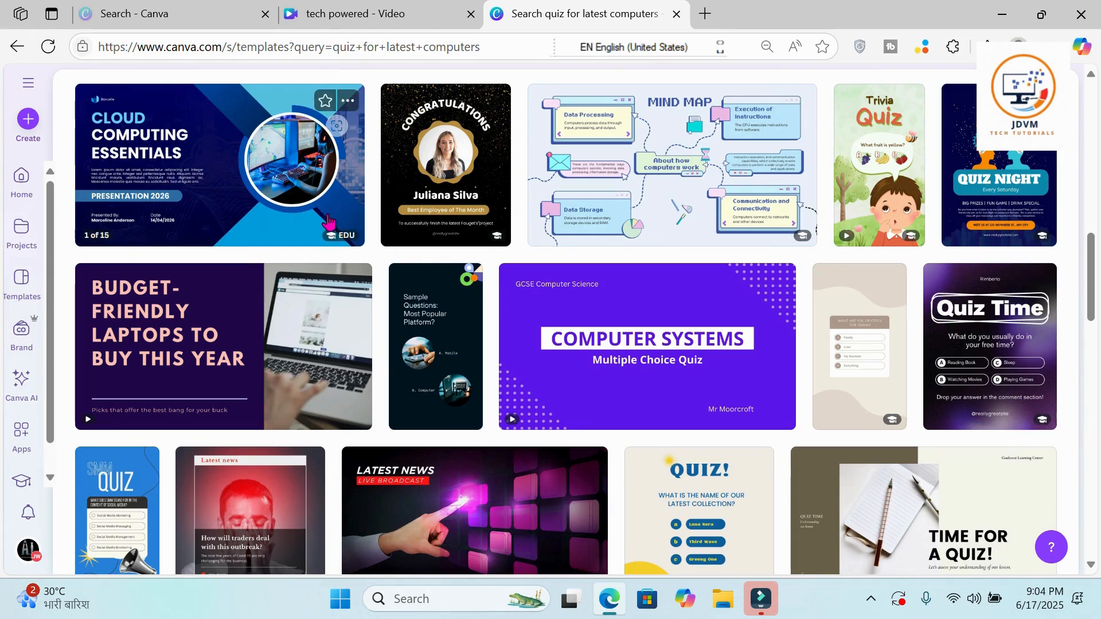
{"action": "scroll", "coordinate": [177, 181], "scroll_direction": "up", "scroll_amount": 5}
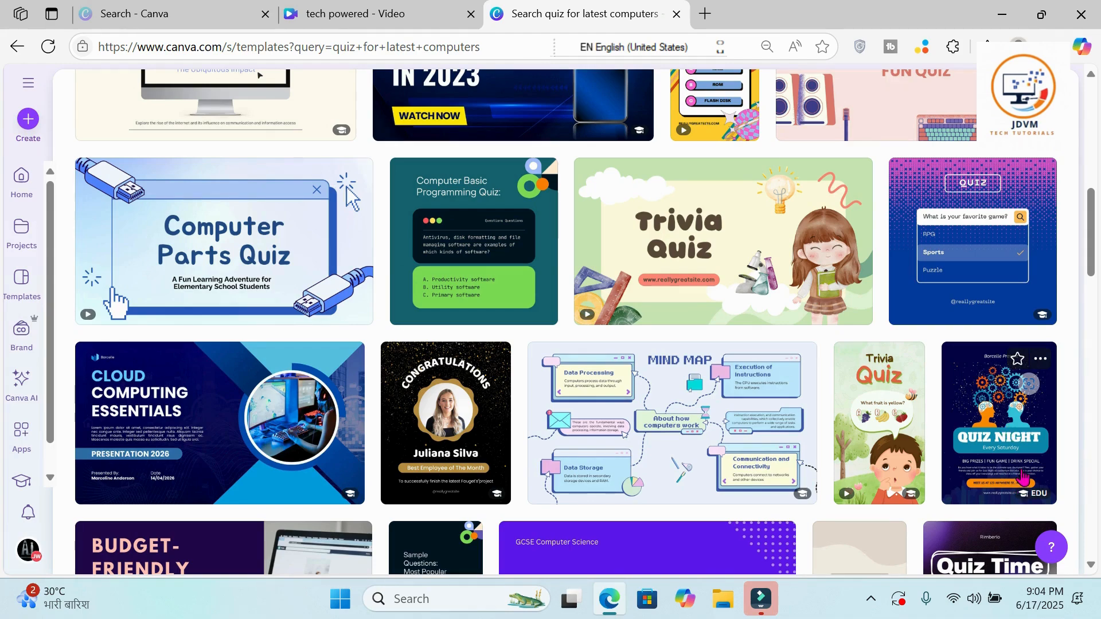
{"action": "scroll", "coordinate": [1014, 457], "scroll_direction": "down", "scroll_amount": 3}
{"action": "scroll", "coordinate": [991, 434], "scroll_direction": "down", "scroll_amount": 2}
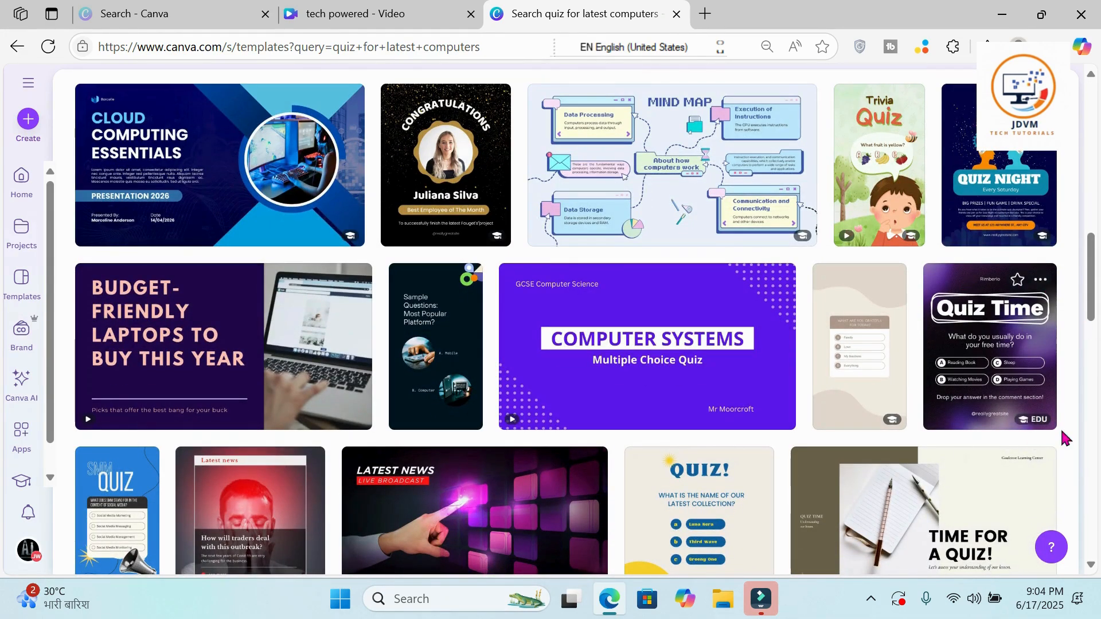
{"action": "left_click", "coordinate": [1024, 343]}
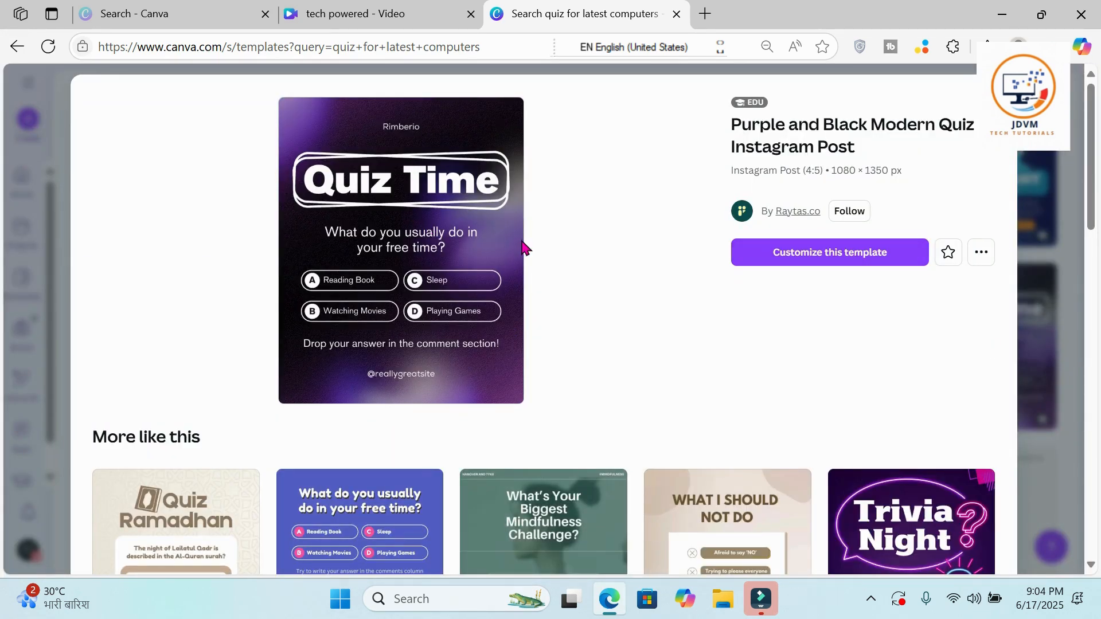
{"action": "left_click", "coordinate": [851, 253]}
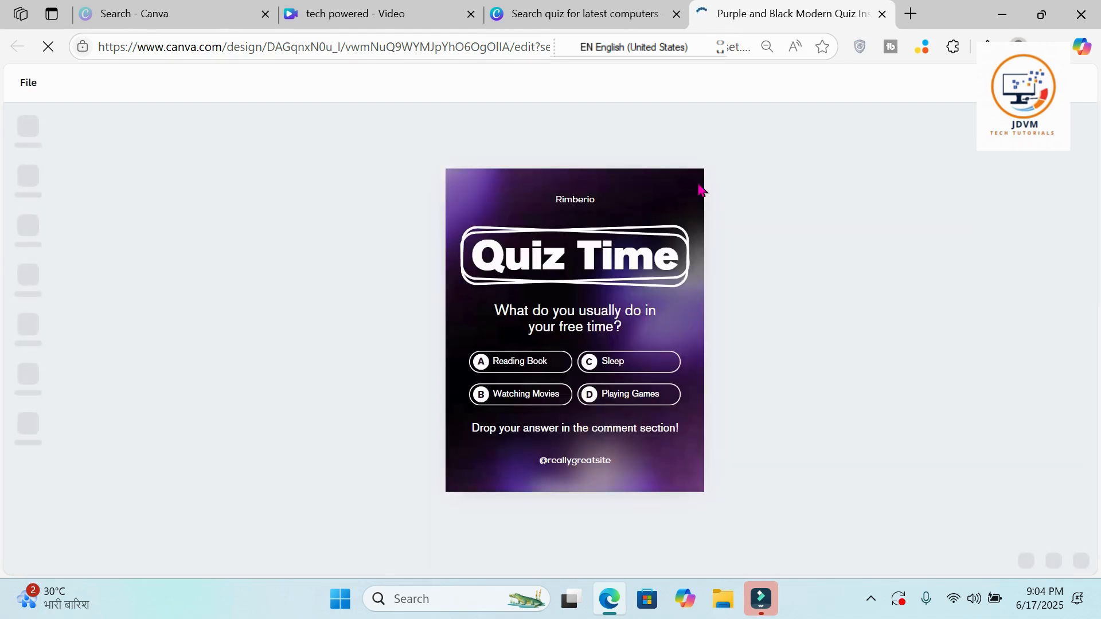
Close the template preview on the search results page and return to the quiz design being customized.
{"action": "left_click", "coordinate": [630, 12]}
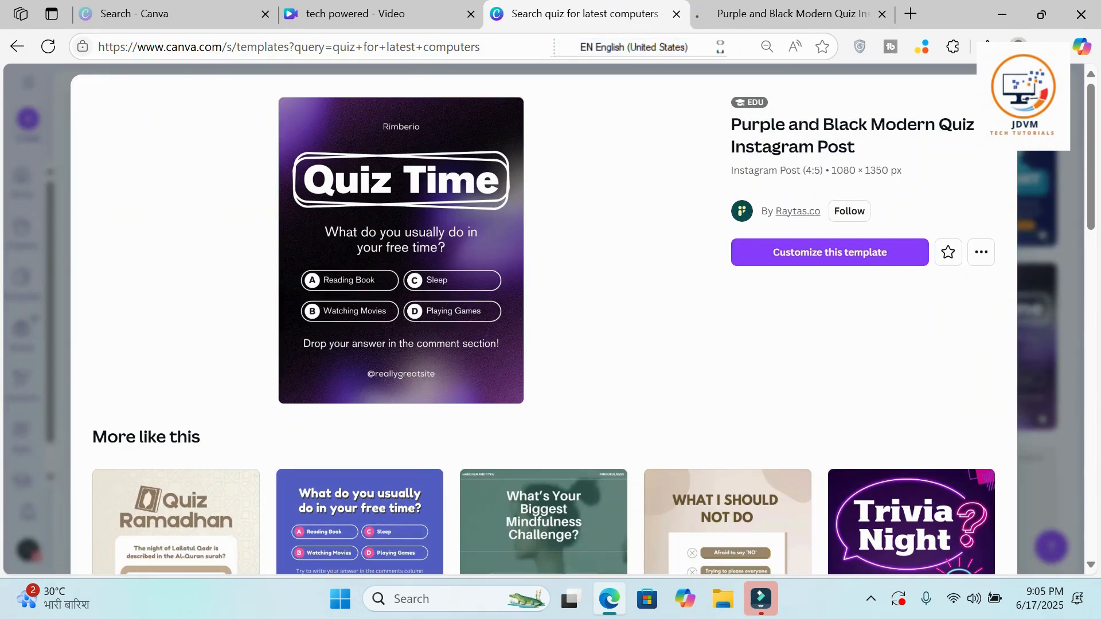
{"action": "left_click", "coordinate": [999, 93]}
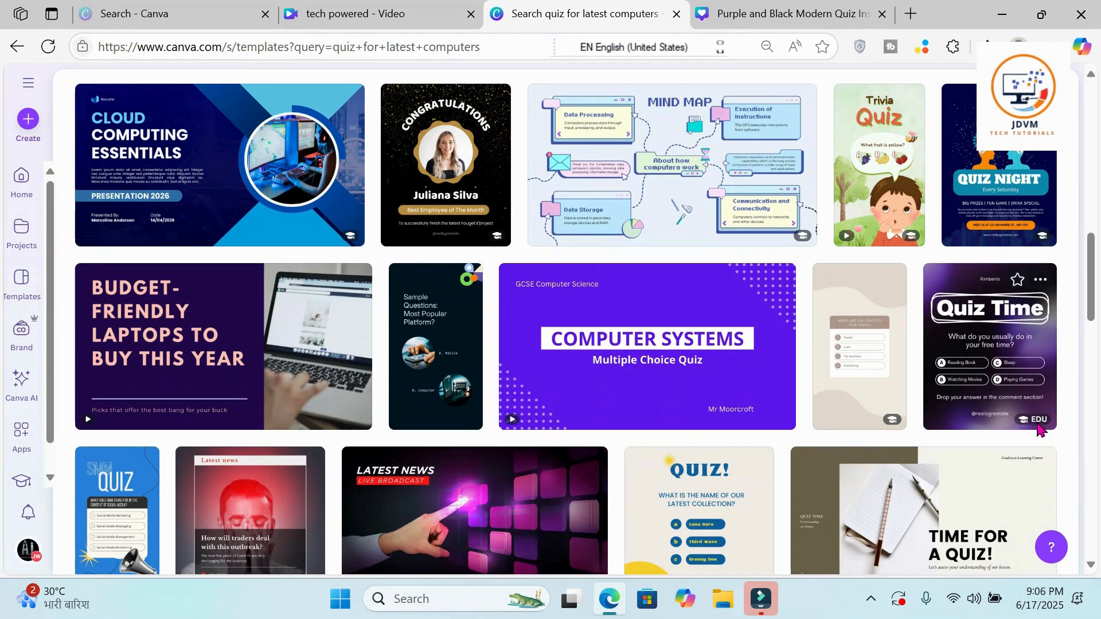
{"action": "mouse_move", "coordinate": [1038, 425]}
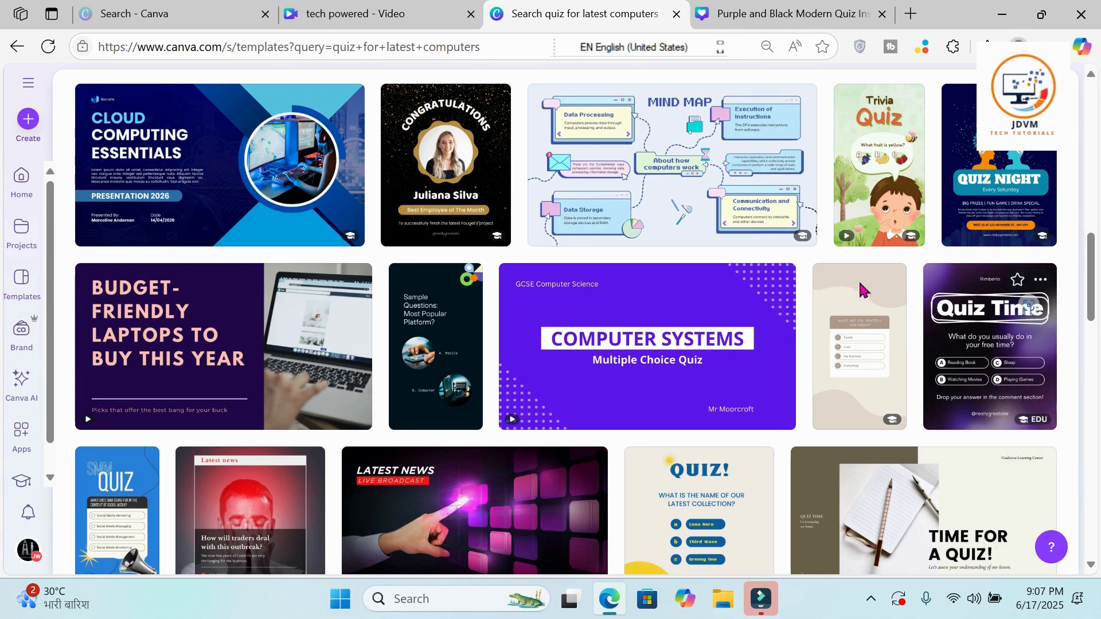
{"action": "left_click", "coordinate": [786, 13]}
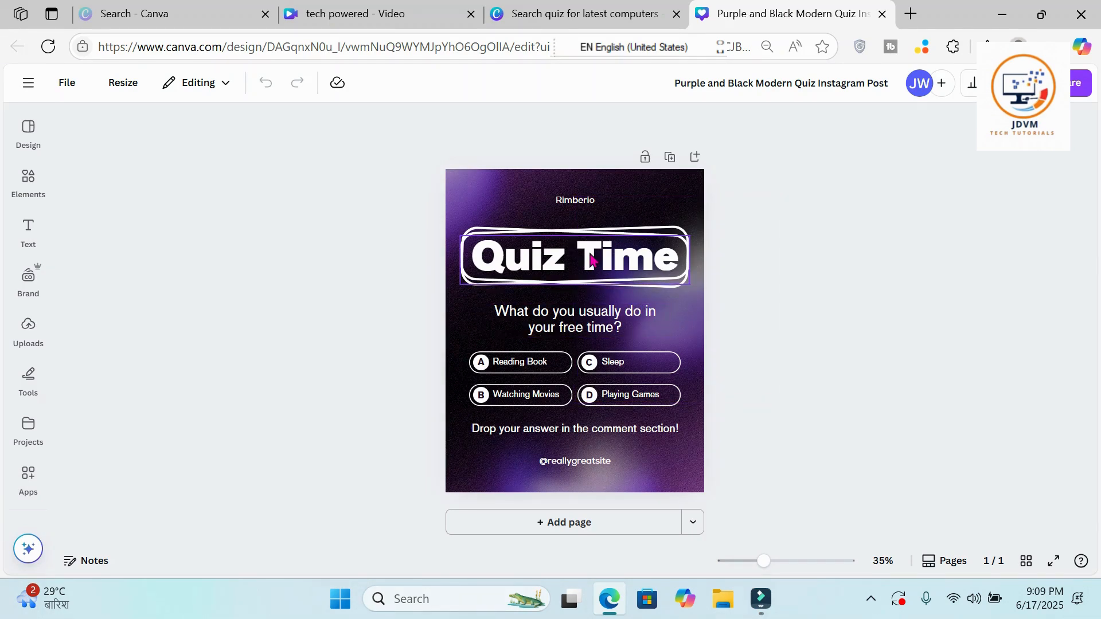
Replace the brand name above the Quiz Time title with "JDVM Tech Tutorials".
{"action": "left_click", "coordinate": [581, 204]}
{"action": "double_click", "coordinate": [580, 202]}
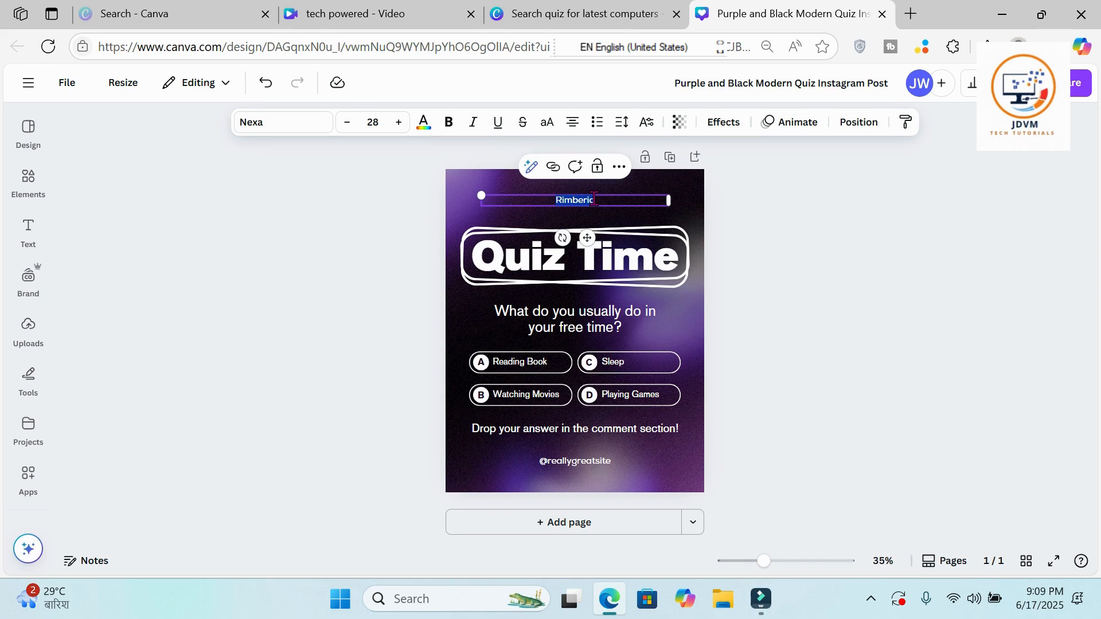
{"action": "type", "text": "JDVM T"}
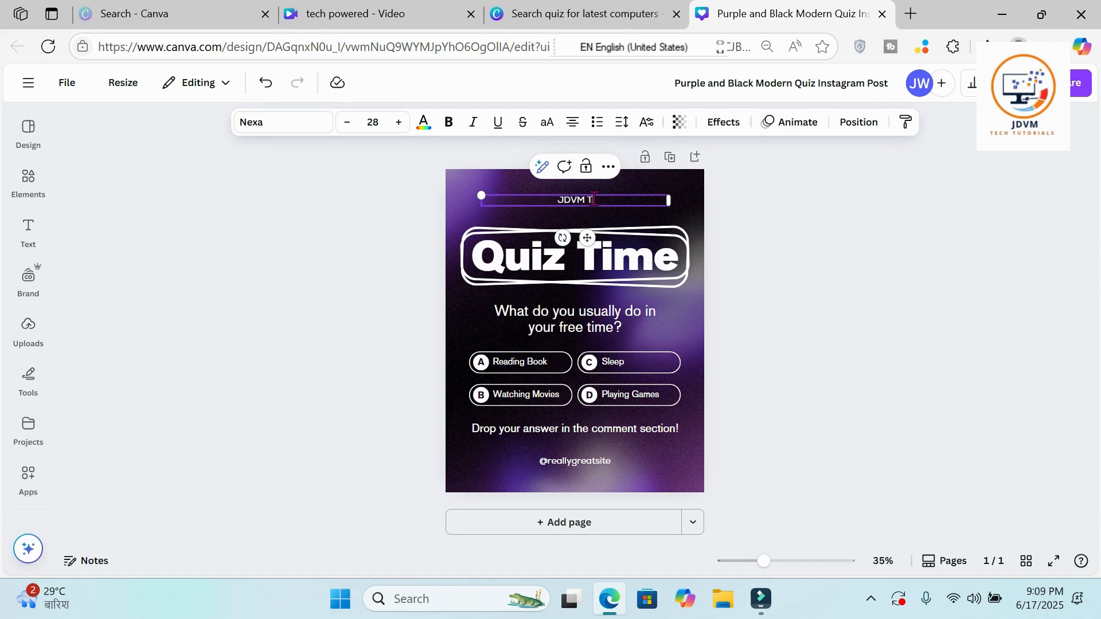
{"action": "type", "text": "ech Tutorials"}
{"action": "left_click", "coordinate": [763, 298]}
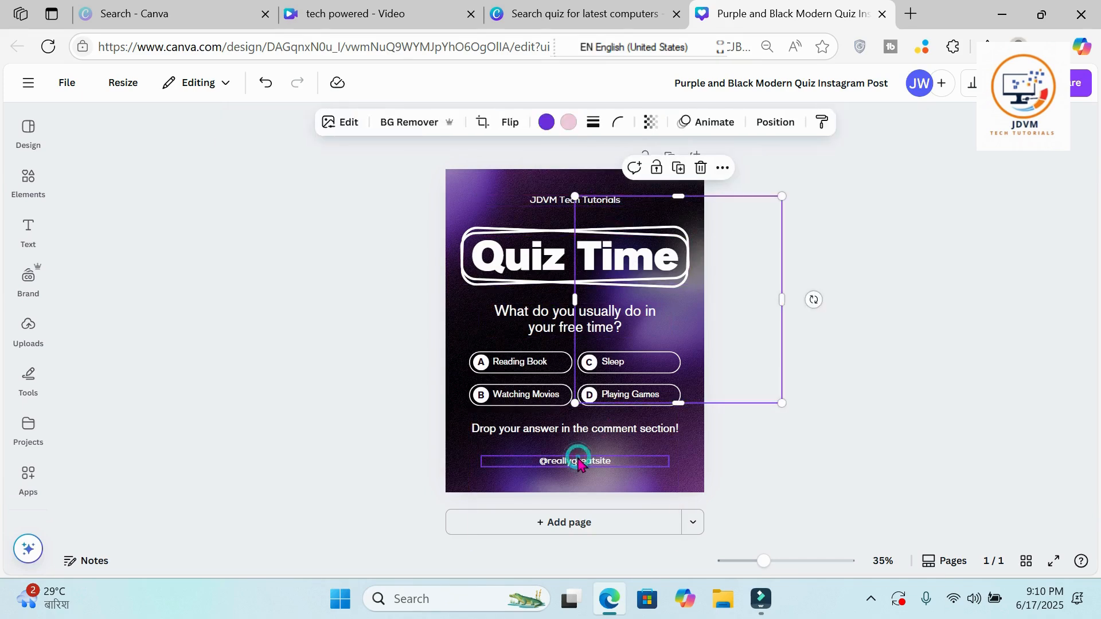
{"action": "double_click", "coordinate": [555, 461]}
{"action": "left_click", "coordinate": [541, 465]}
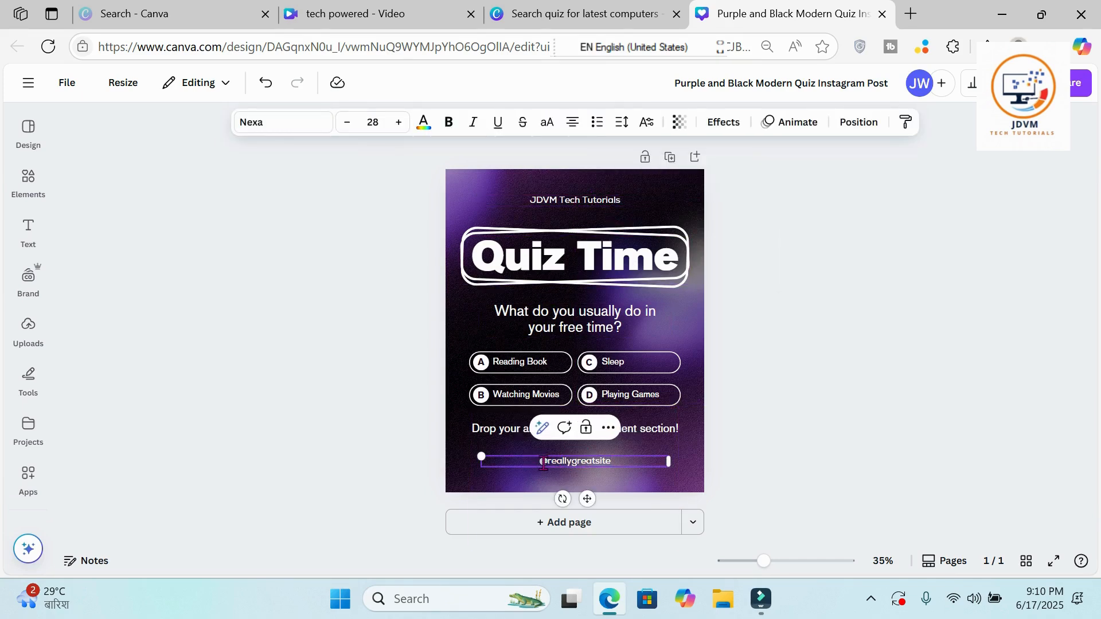
{"action": "left_click_drag", "start_coordinate": [537, 463], "coordinate": [611, 463]}
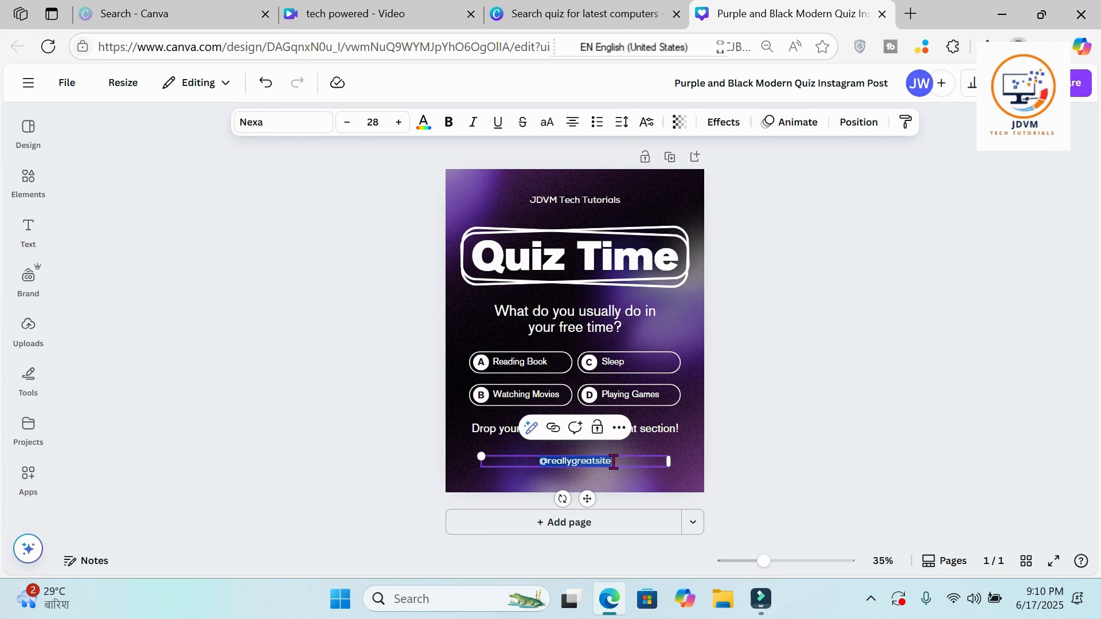
{"action": "type", "text": "@"}
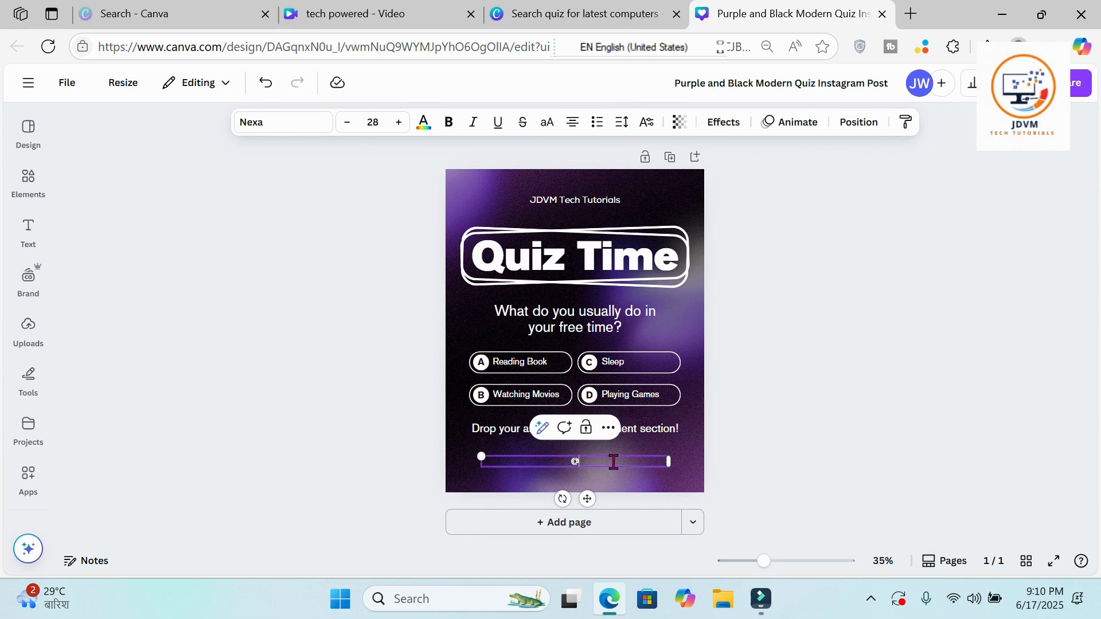
{"action": "type", "text": "jdvmtechtutorilas"}
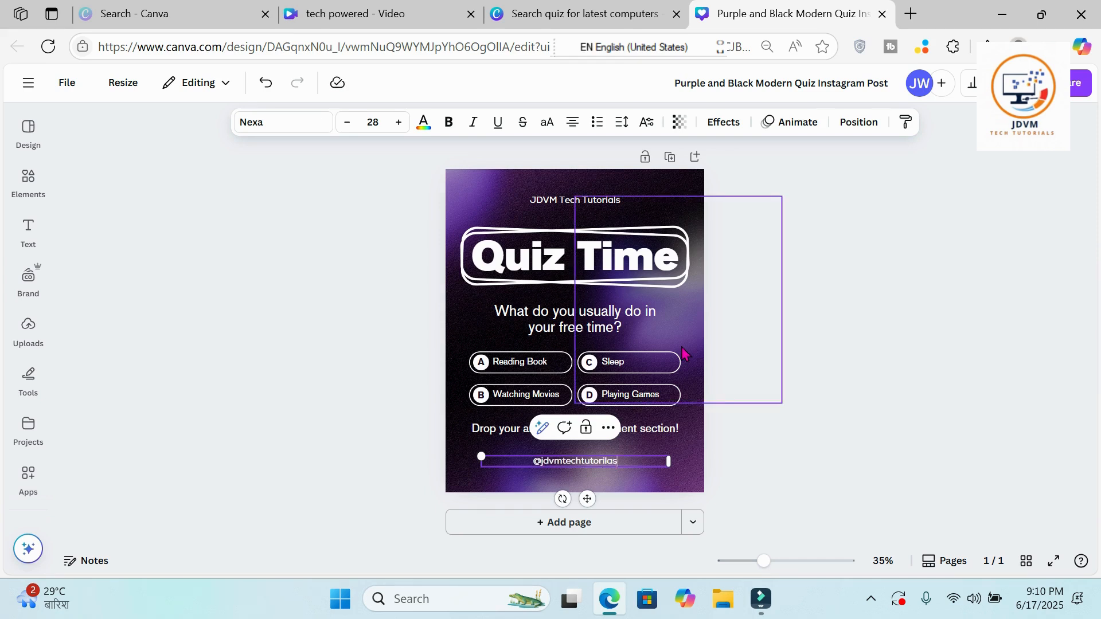
{"action": "left_click", "coordinate": [774, 290]}
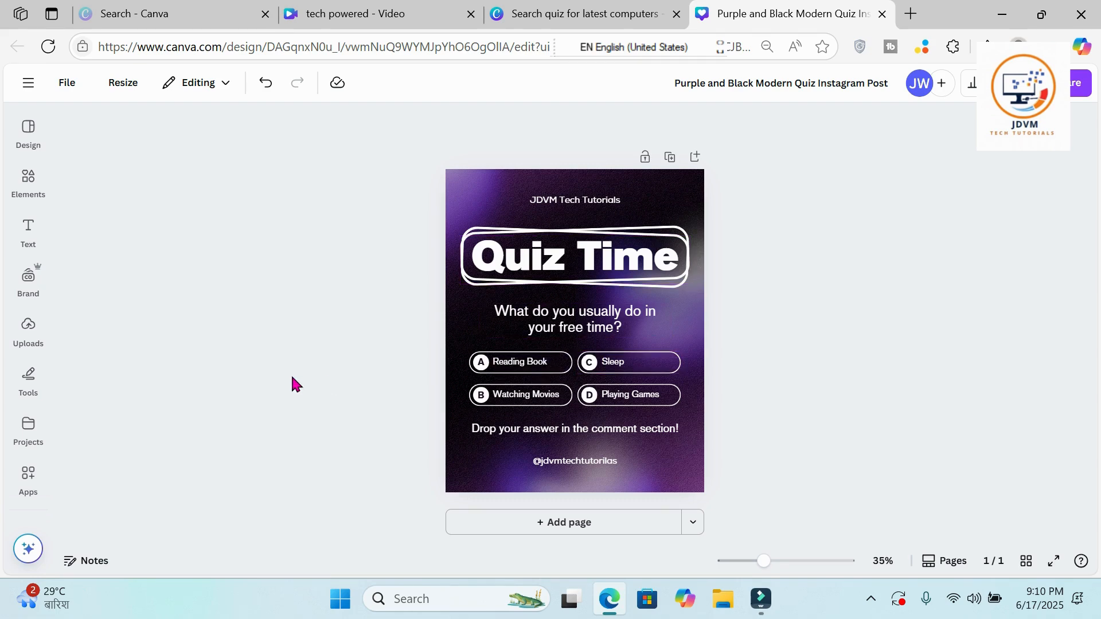
Search the Canva apps for "AI Quiz Maker" and open that app.
{"action": "left_click", "coordinate": [49, 346]}
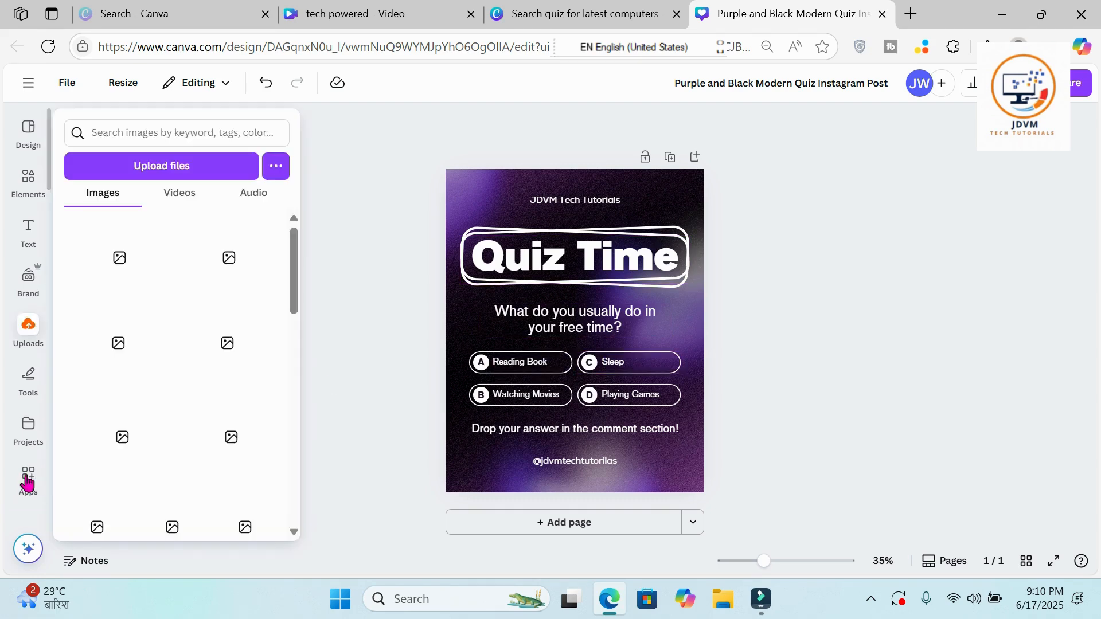
{"action": "left_click", "coordinate": [27, 479]}
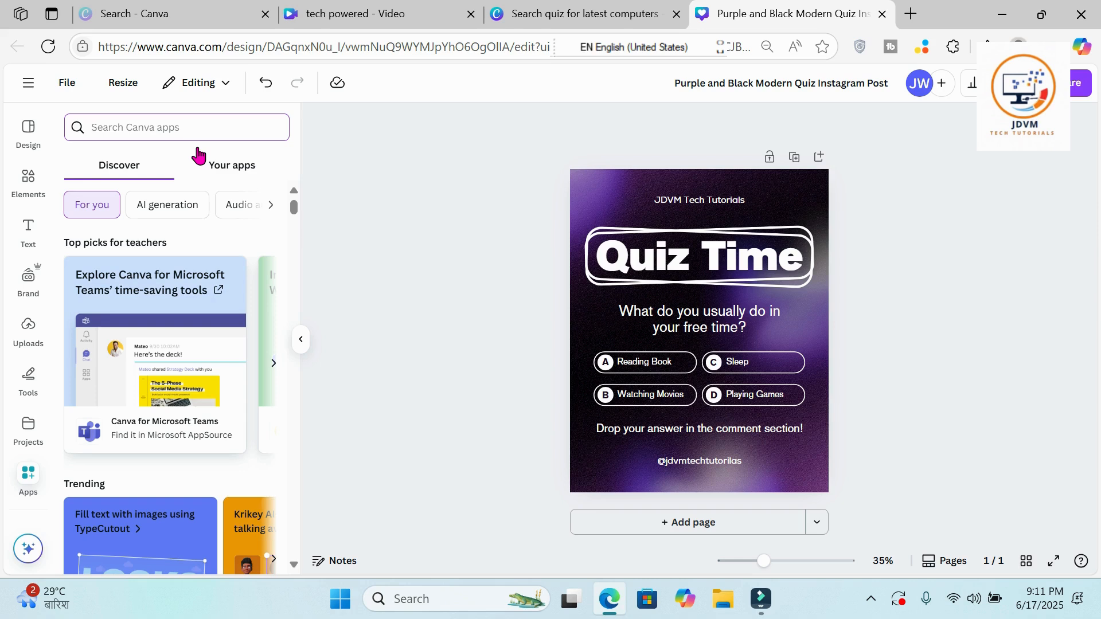
{"action": "type", "text": "AI Quiz"}
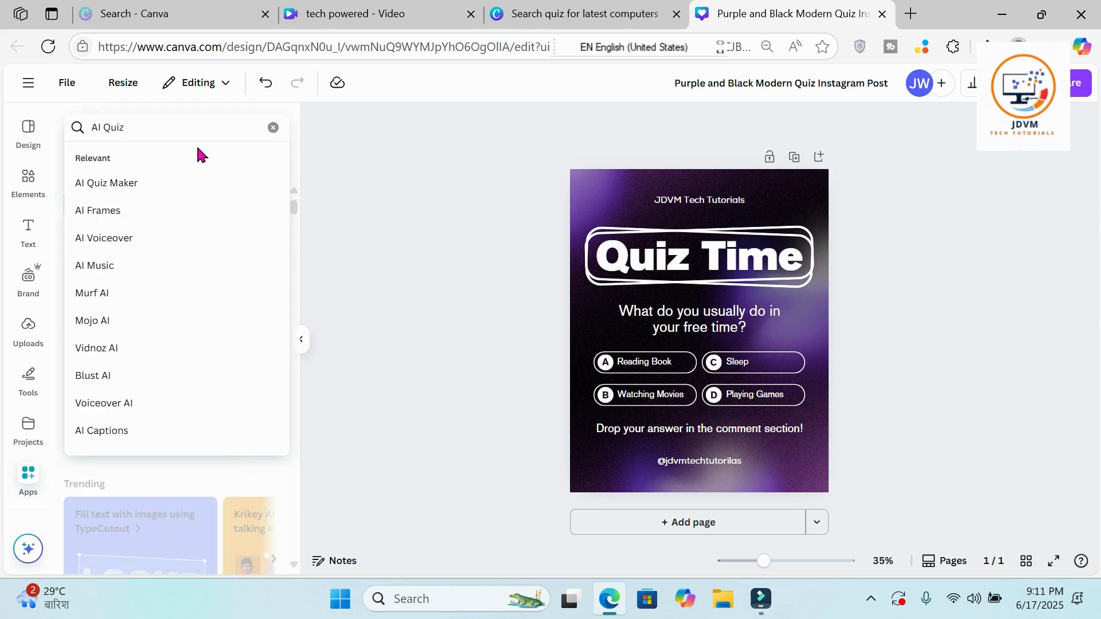
{"action": "type", "text": "Maker"}
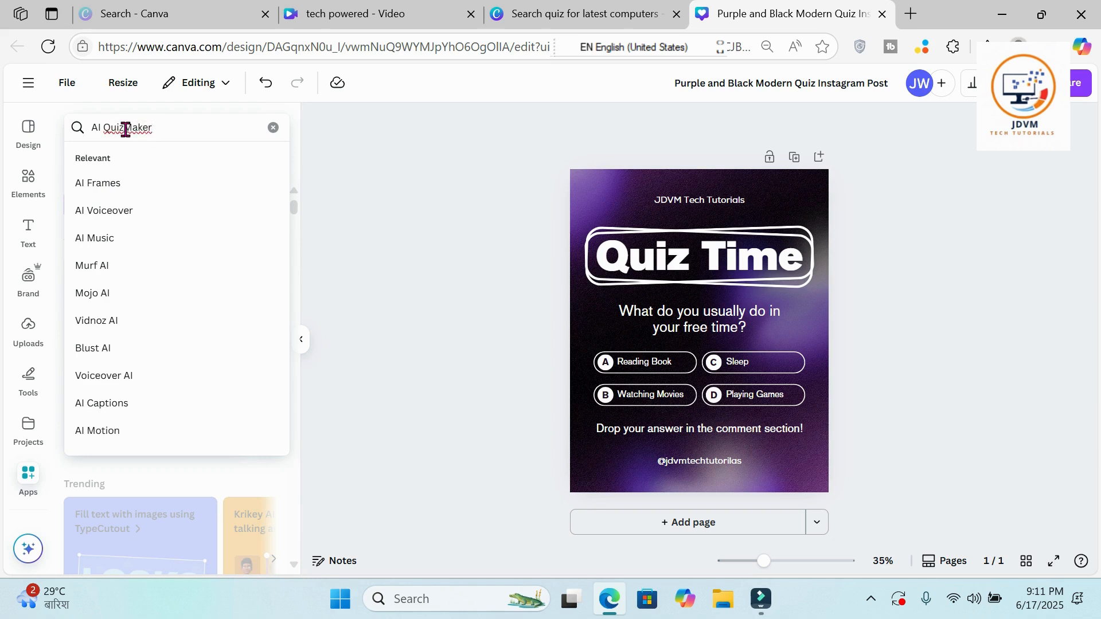
{"action": "left_click", "coordinate": [126, 127]}
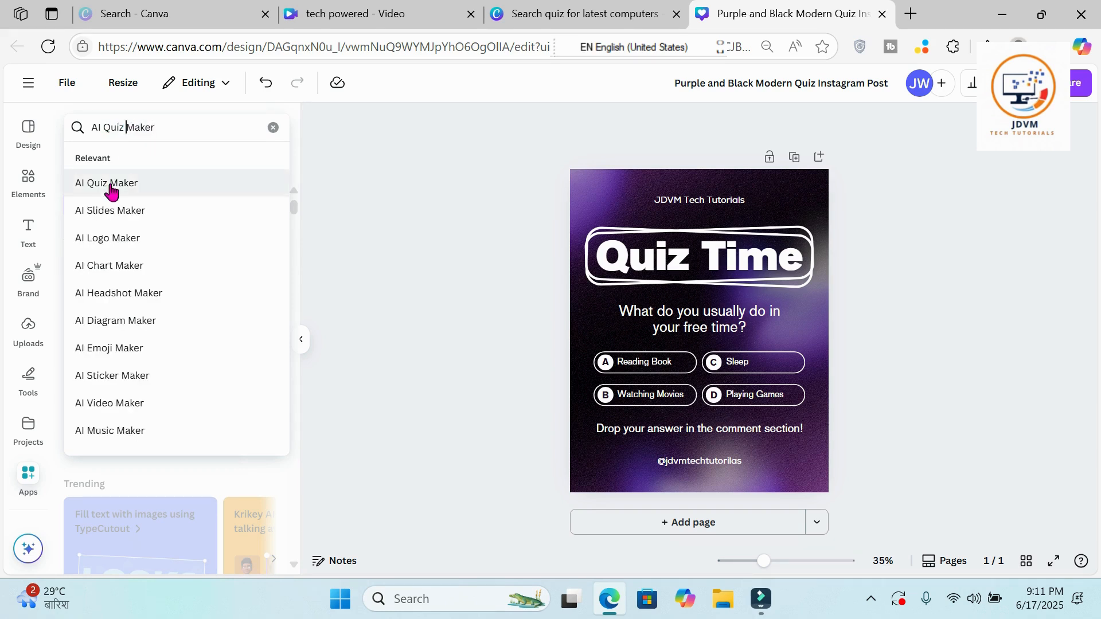
{"action": "left_click", "coordinate": [107, 183]}
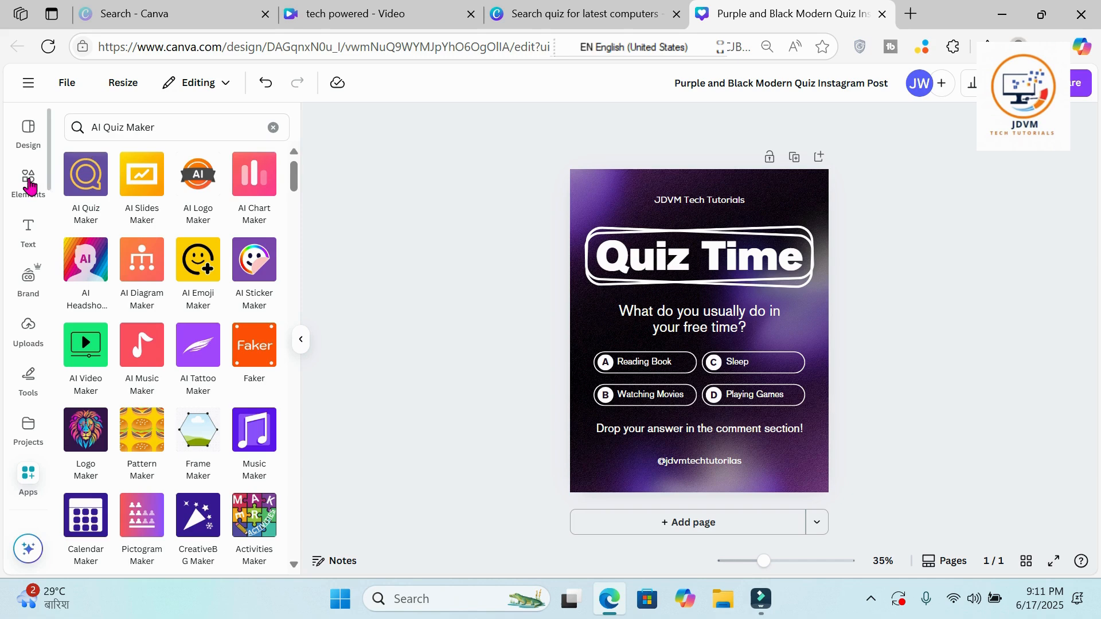
{"action": "left_click", "coordinate": [86, 177]}
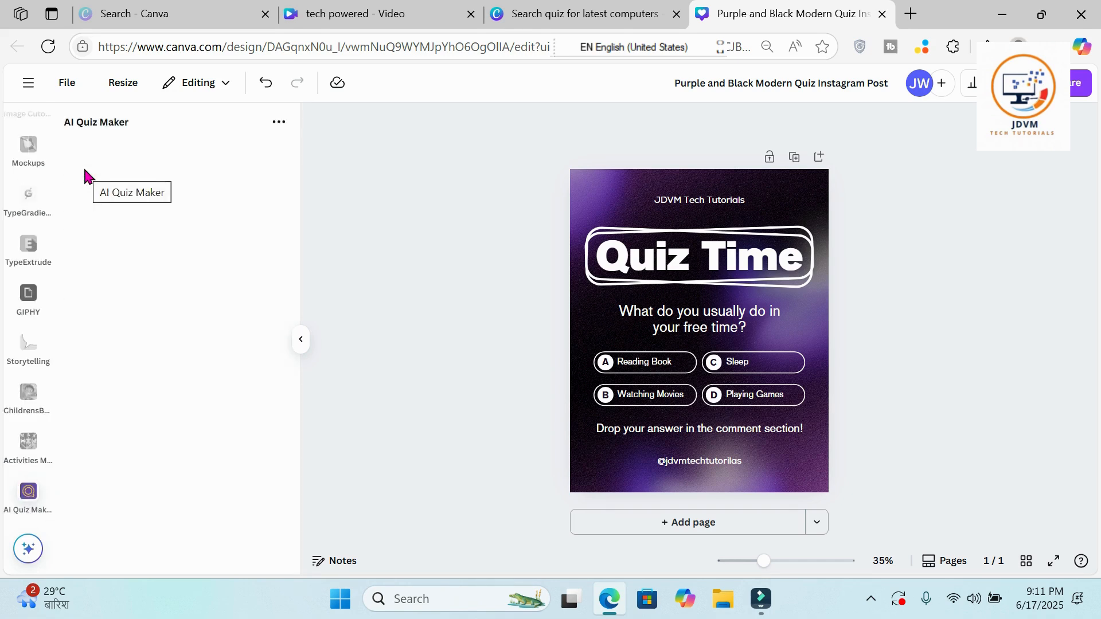
Generate a quiz on the topic "Latest Generation Of Computers" with the default question and choice counts.
{"action": "left_click", "coordinate": [168, 237]}
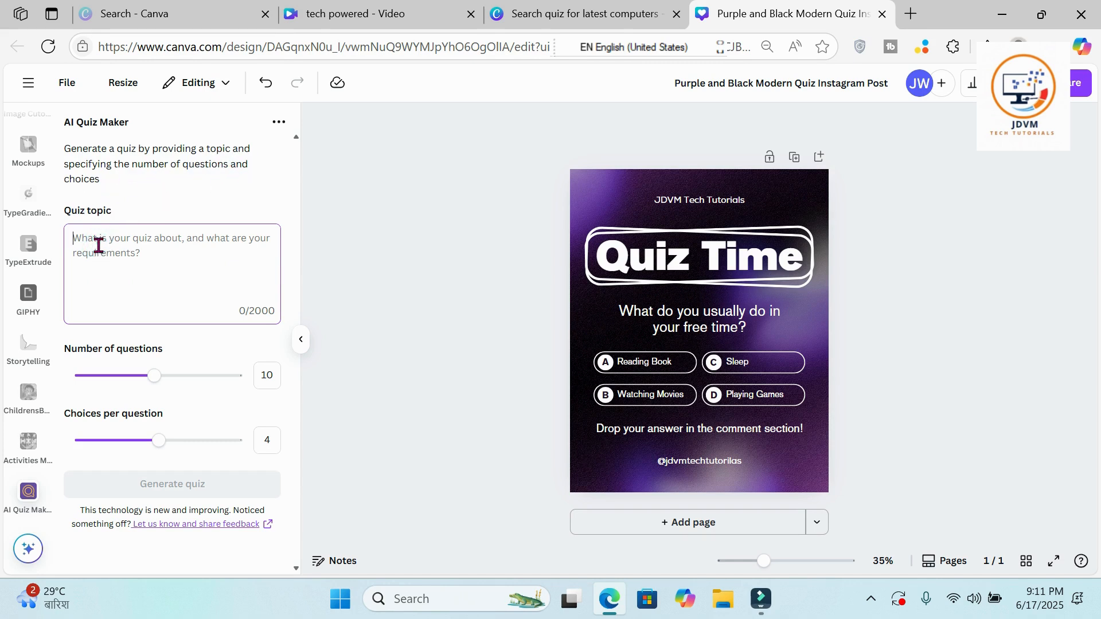
{"action": "type", "text": "Latest"}
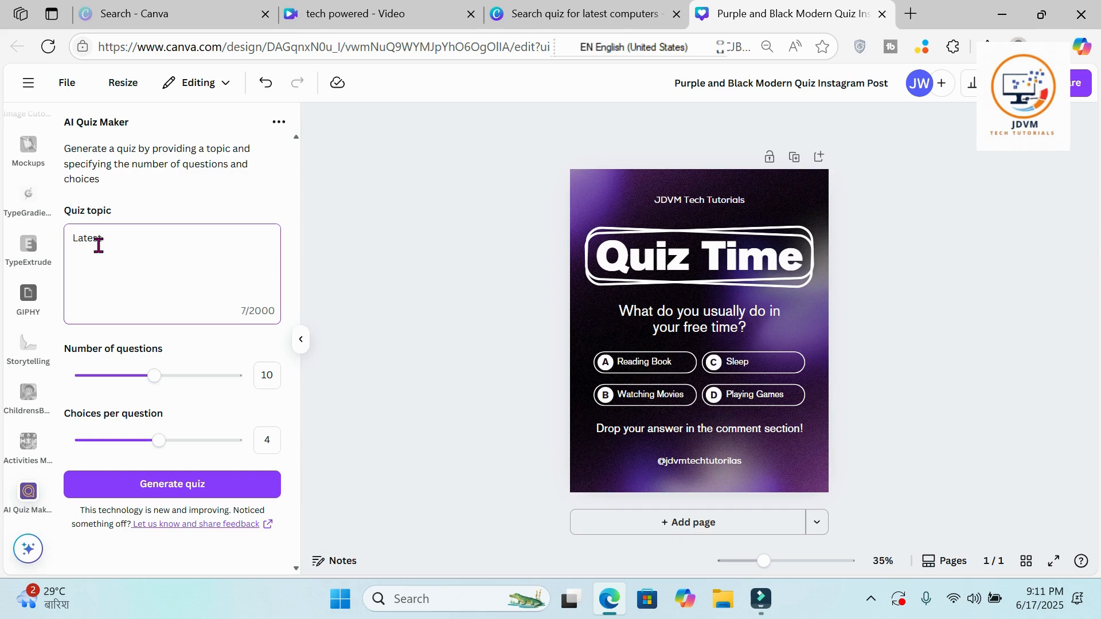
{"action": "type", "text": " Generation Of Computers"}
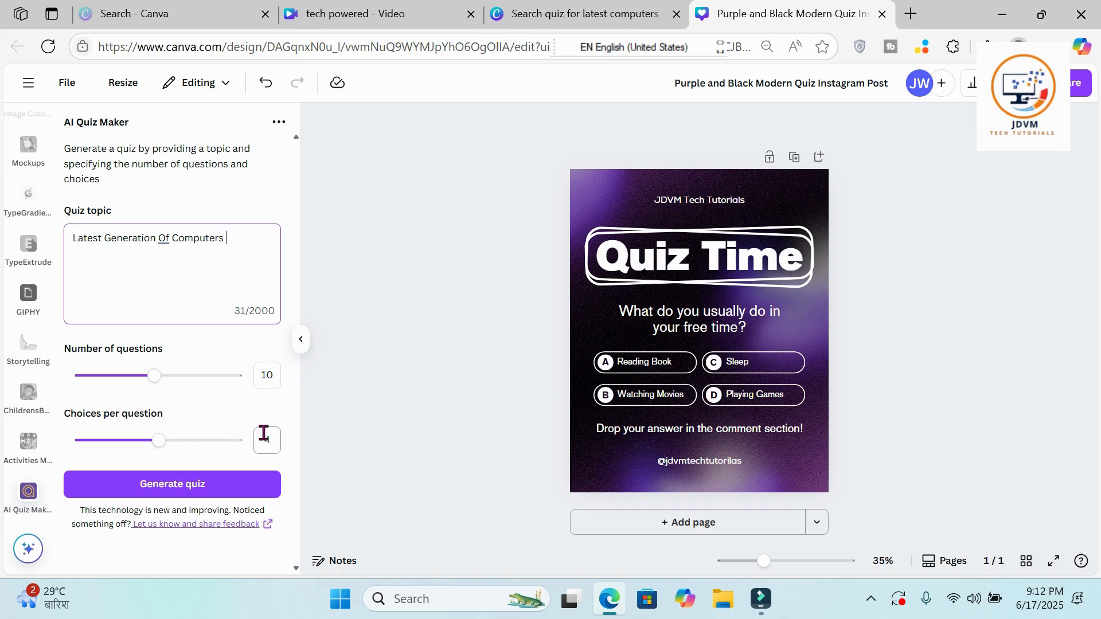
{"action": "left_click", "coordinate": [179, 492]}
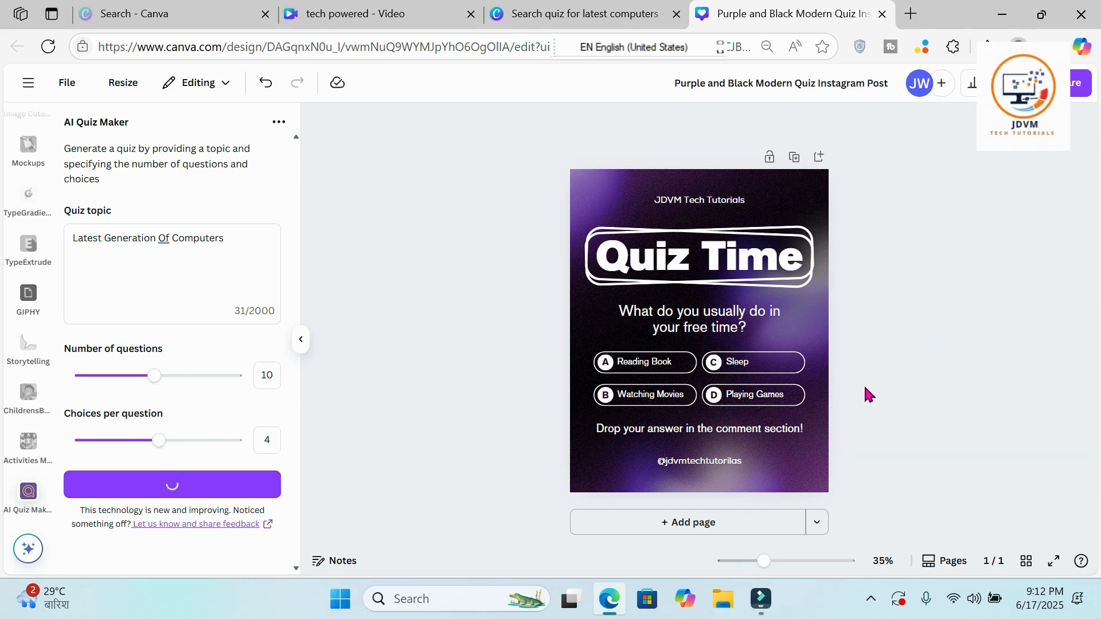
Add a blank second page, review the generated quiz questions, and insert the whole quiz into the page as a table.
{"action": "left_click", "coordinate": [688, 527]}
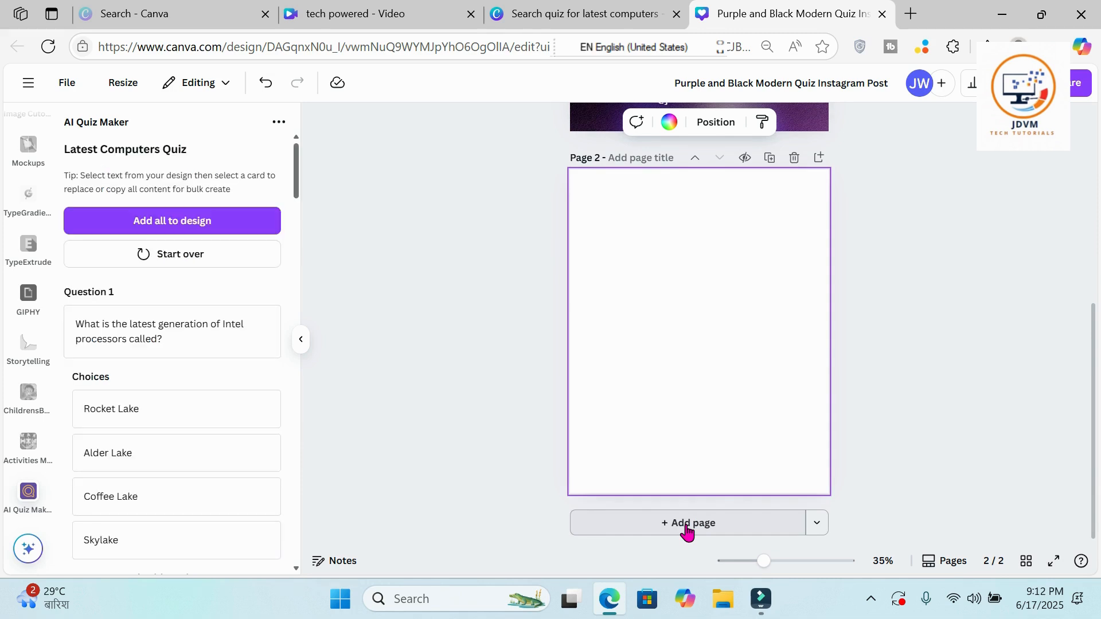
{"action": "left_click_drag", "start_coordinate": [297, 166], "coordinate": [296, 255]}
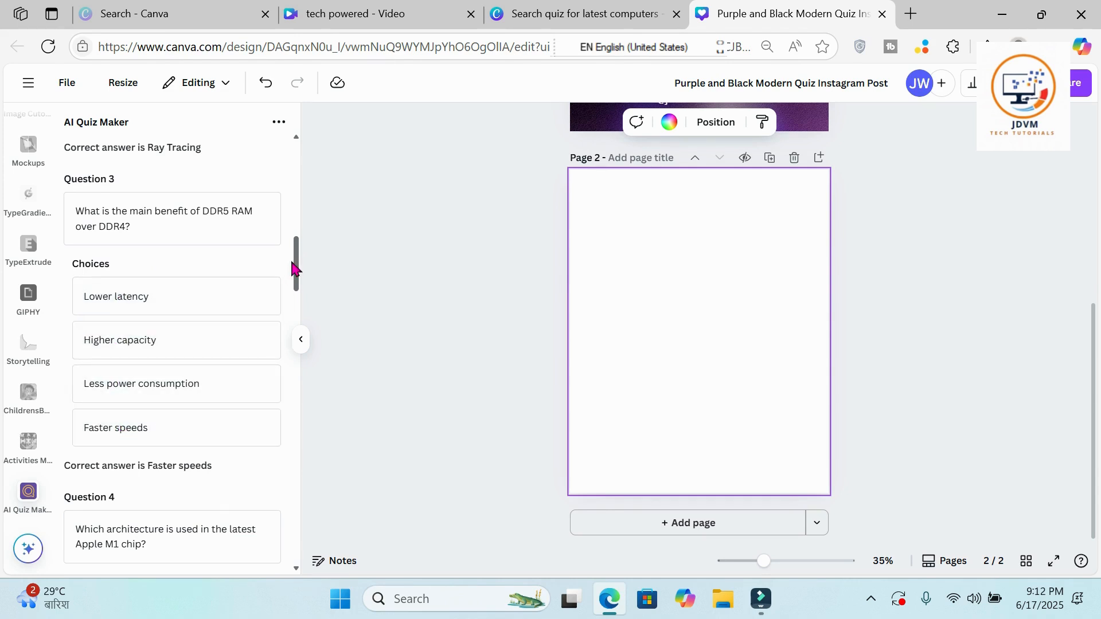
{"action": "left_click_drag", "start_coordinate": [296, 256], "coordinate": [293, 317]}
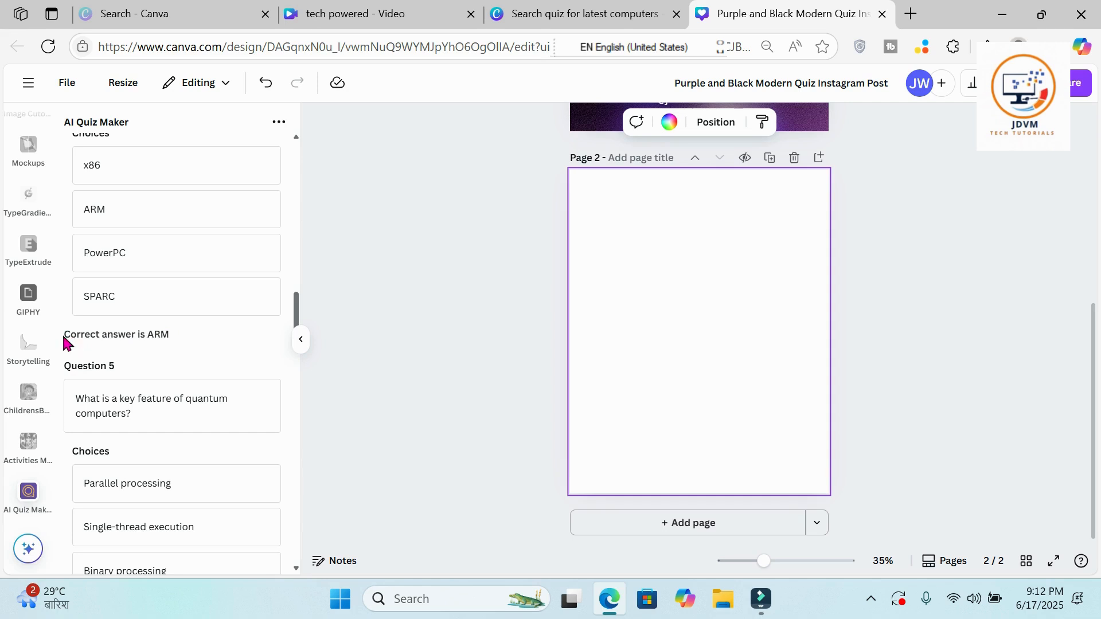
{"action": "left_click_drag", "start_coordinate": [294, 312], "coordinate": [297, 282]}
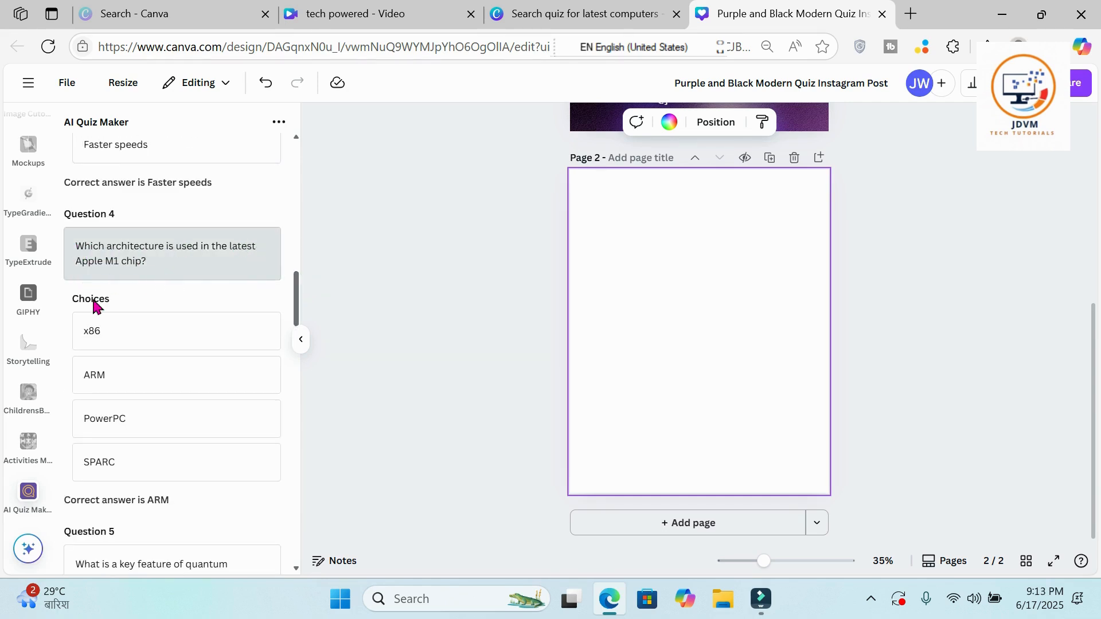
{"action": "scroll", "coordinate": [172, 372], "scroll_direction": "down", "scroll_amount": 2}
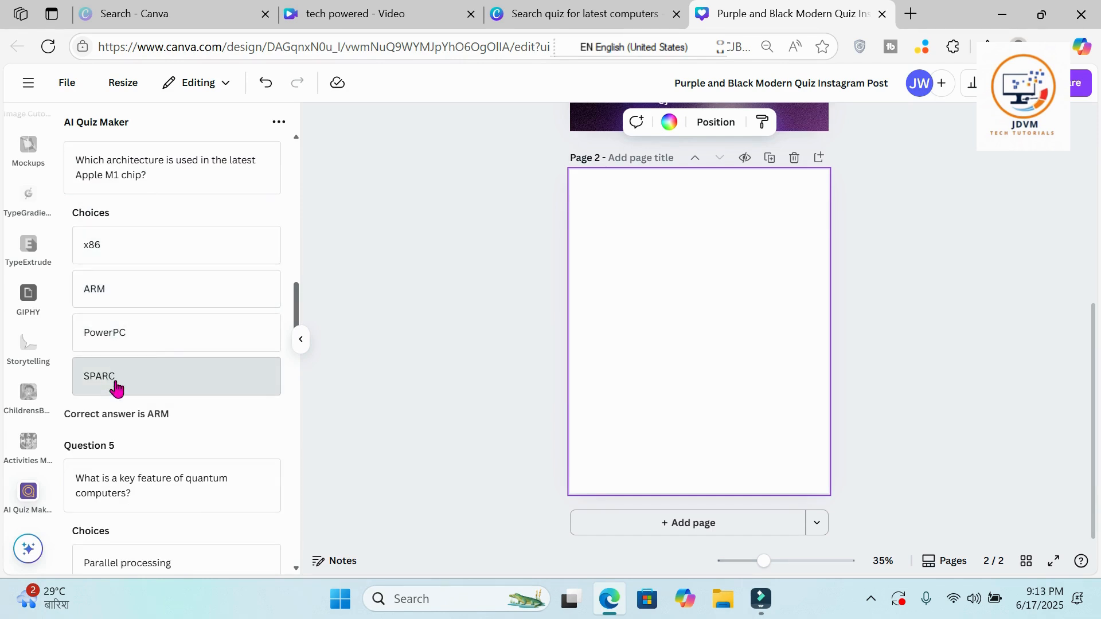
{"action": "scroll", "coordinate": [172, 357], "scroll_direction": "down", "scroll_amount": 2}
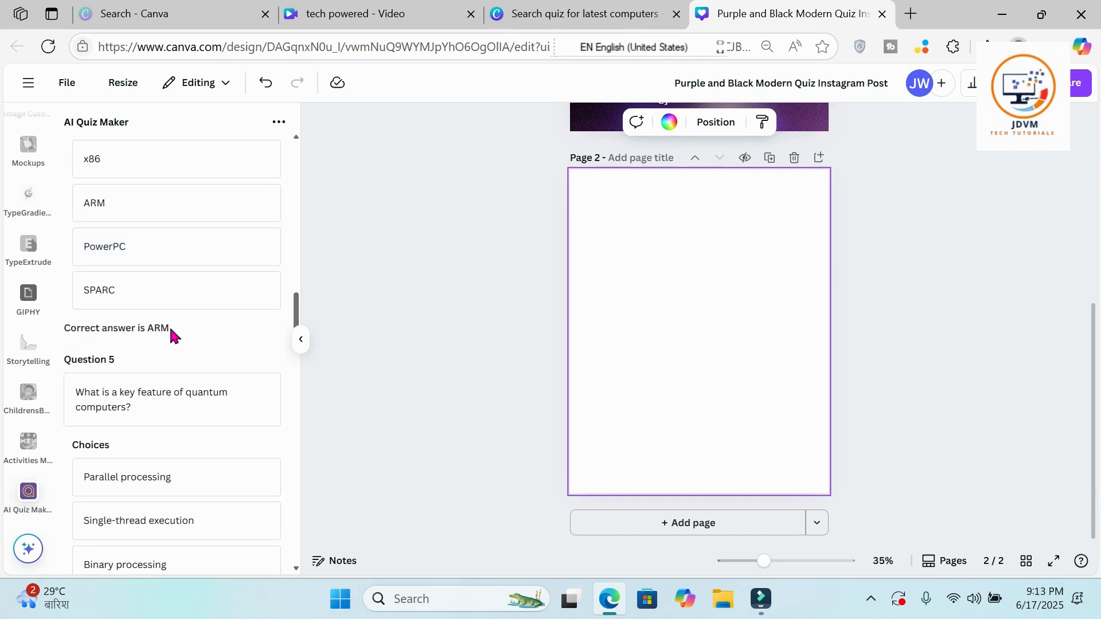
{"action": "left_click_drag", "start_coordinate": [295, 307], "coordinate": [315, 130]}
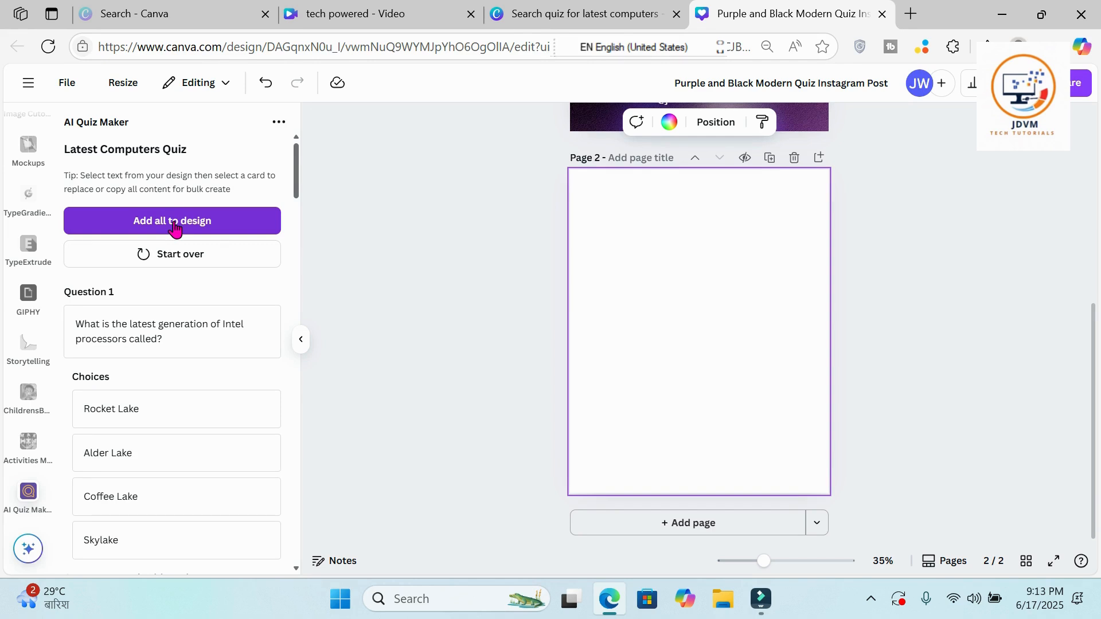
{"action": "left_click", "coordinate": [175, 229]}
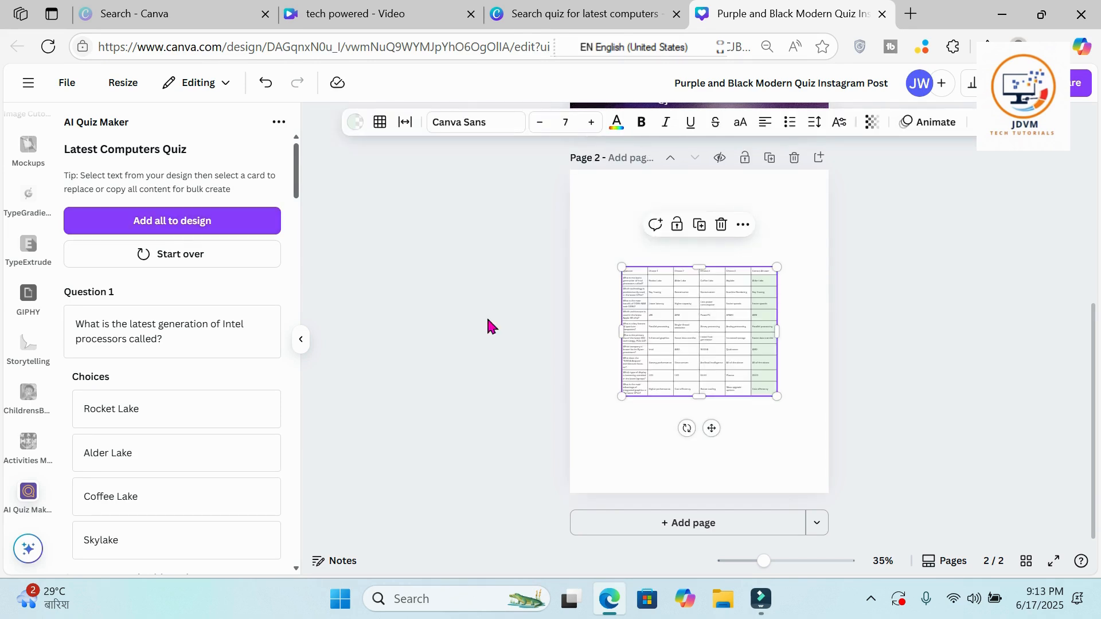
Enlarge the quiz table on page 2 to about 817 by 931 and center it on the page.
{"action": "left_click_drag", "start_coordinate": [622, 265], "coordinate": [580, 168]}
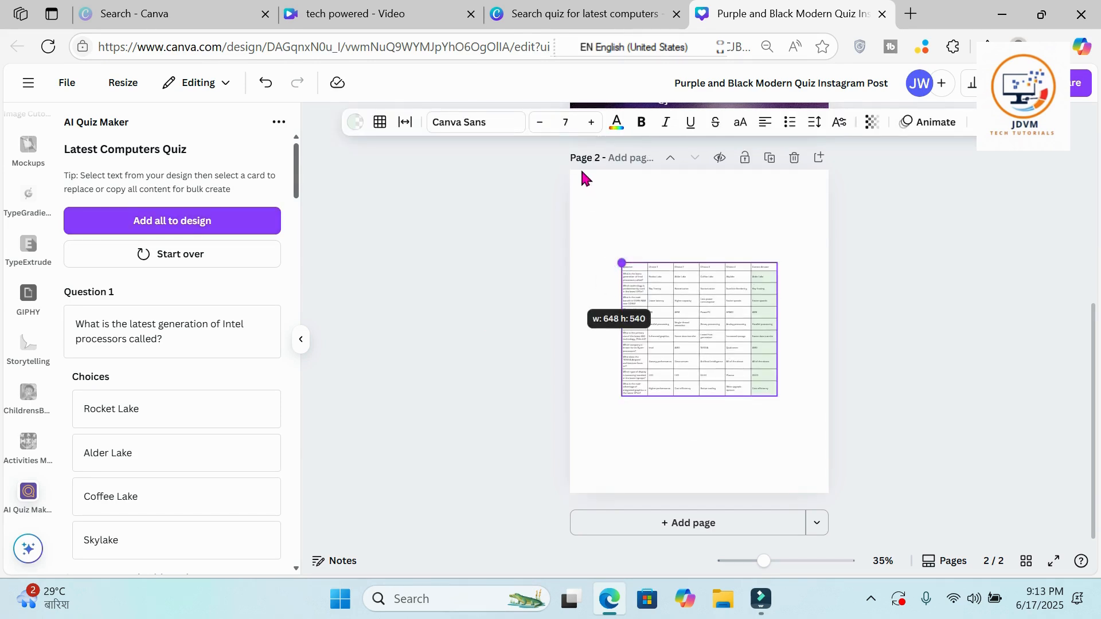
{"action": "left_click", "coordinate": [787, 411]}
{"action": "left_click", "coordinate": [760, 383]}
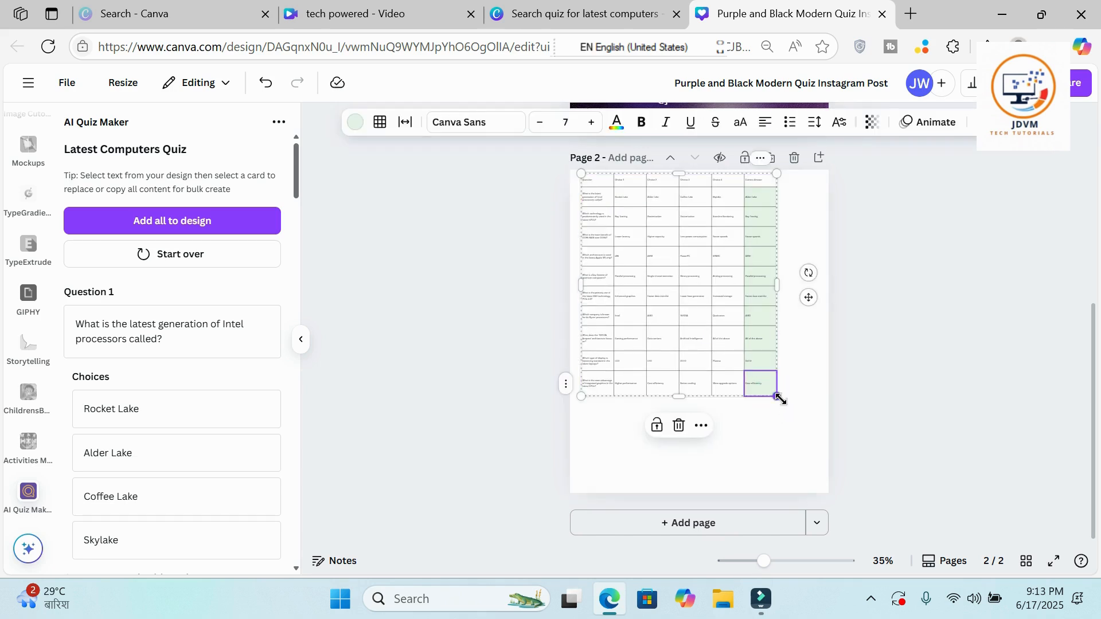
{"action": "left_click_drag", "start_coordinate": [815, 424], "coordinate": [828, 432]}
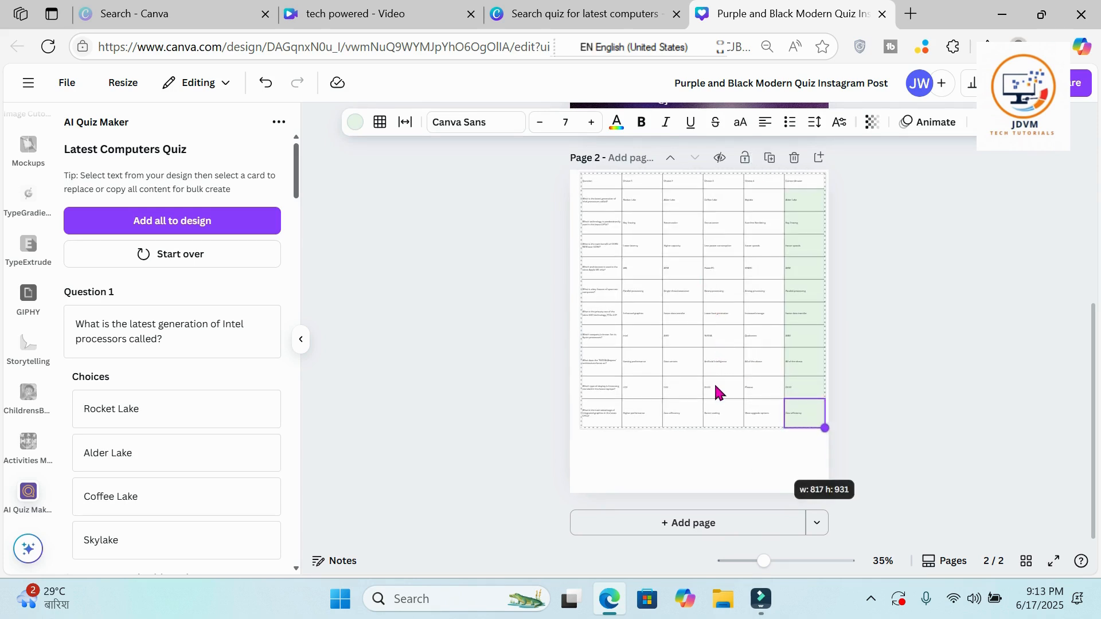
{"action": "key", "text": "Escape"}
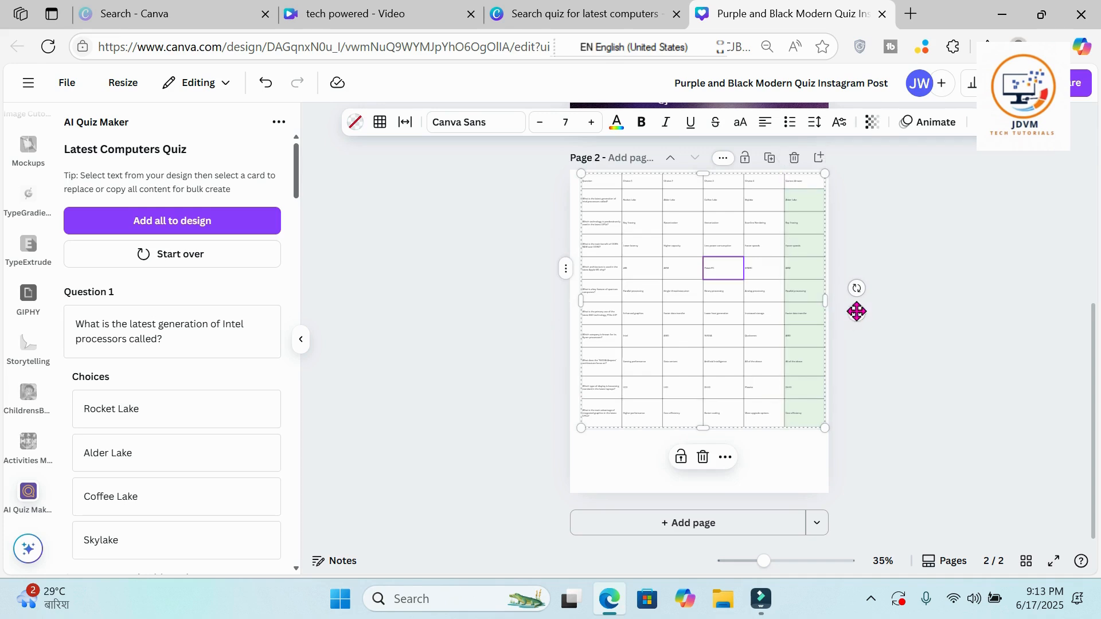
{"action": "left_click_drag", "start_coordinate": [856, 312], "coordinate": [853, 349]}
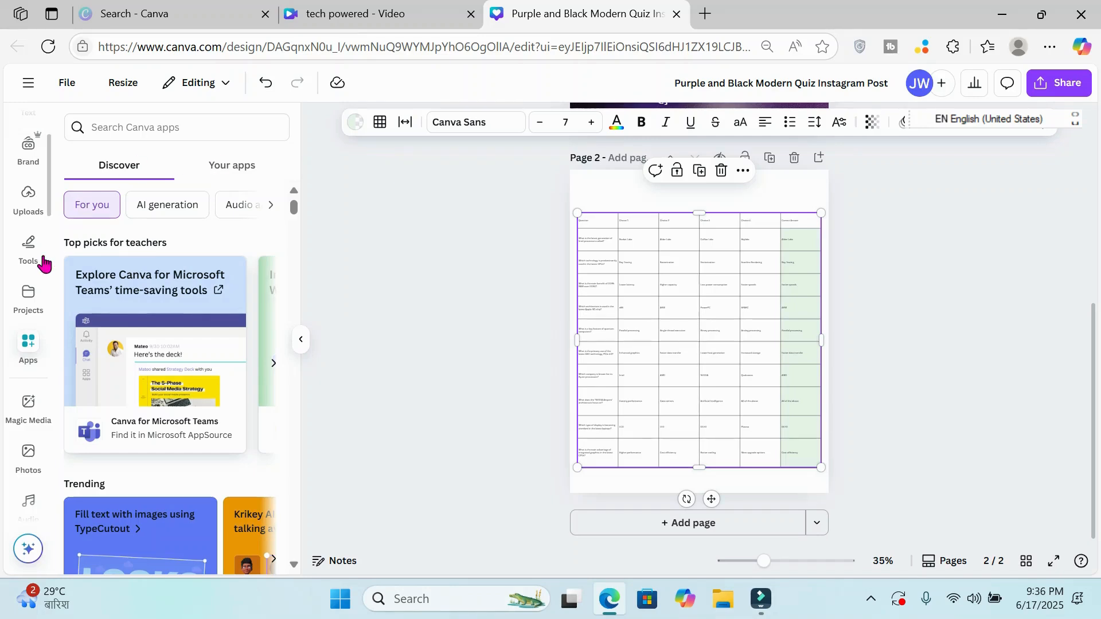
Search the Canva apps for "bulk create" and open the Bulk create app.
{"action": "left_click", "coordinate": [119, 125]}
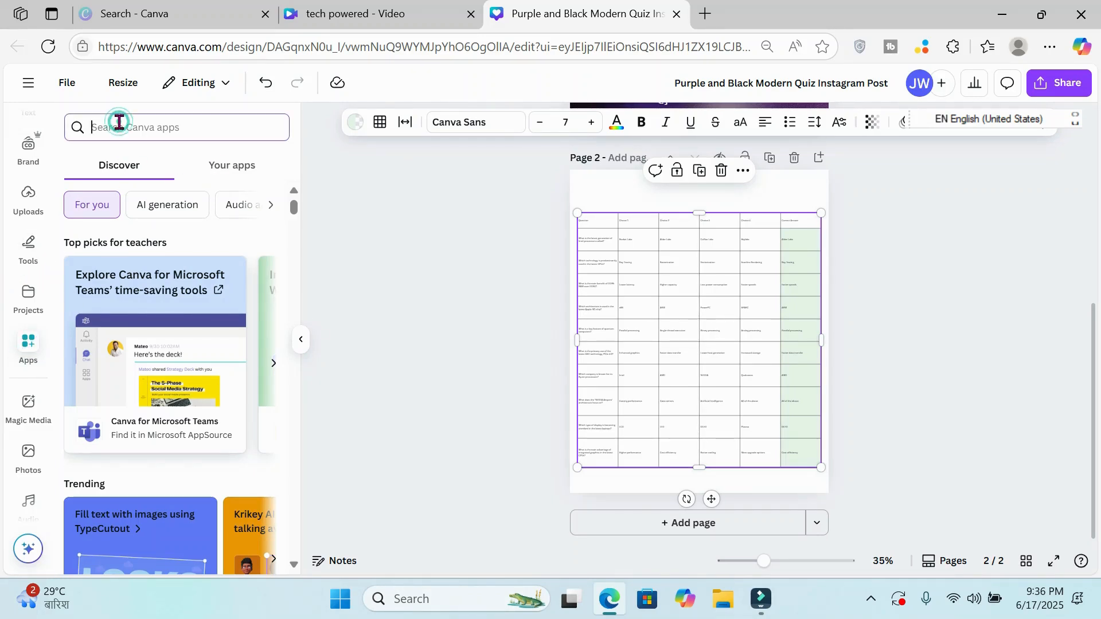
{"action": "type", "text": "bulk"}
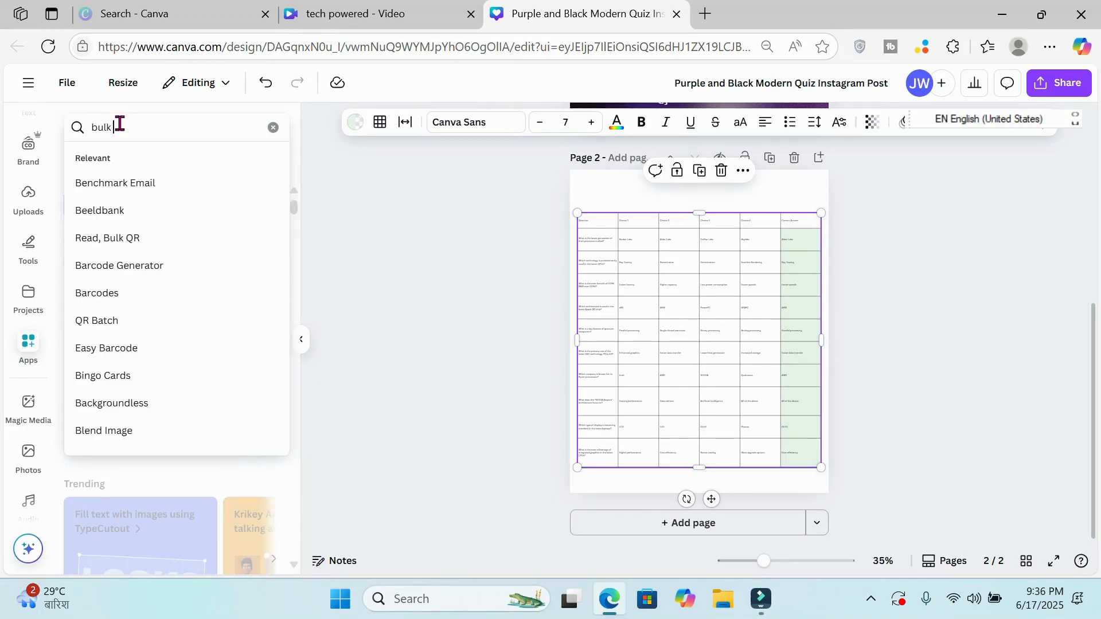
{"action": "type", "text": " qreate"}
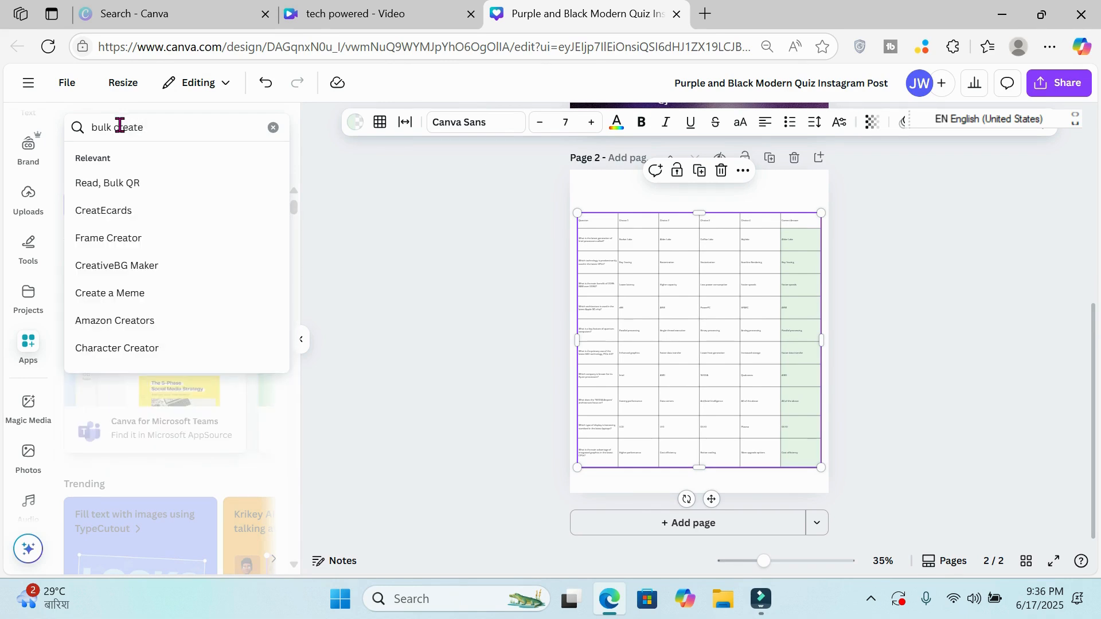
{"action": "left_click", "coordinate": [180, 127]}
{"action": "key", "text": "Return"}
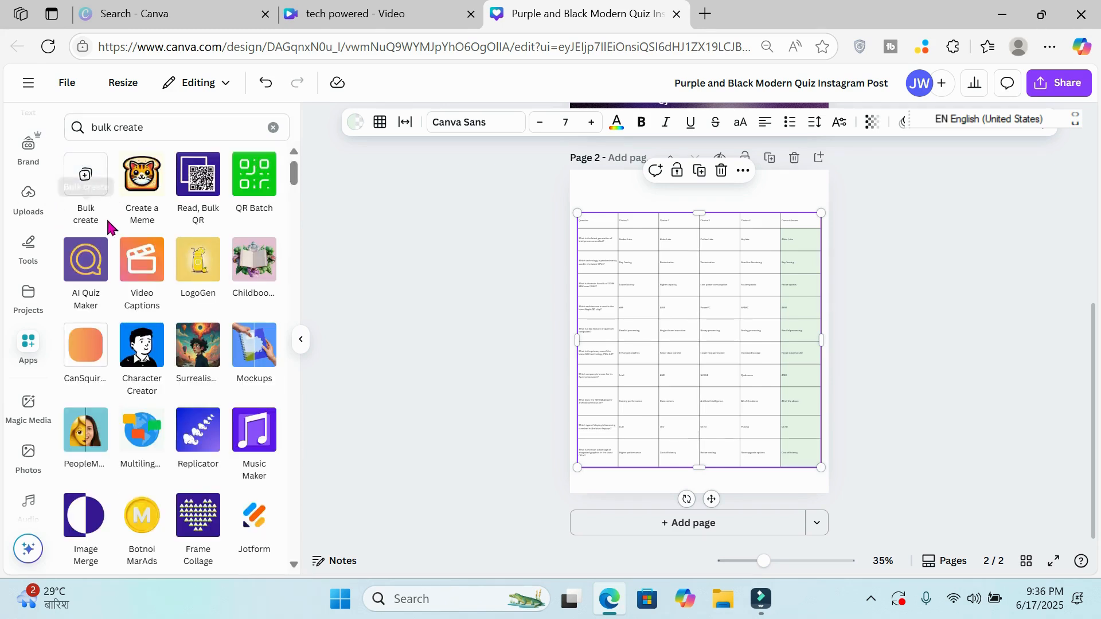
{"action": "left_click", "coordinate": [86, 179]}
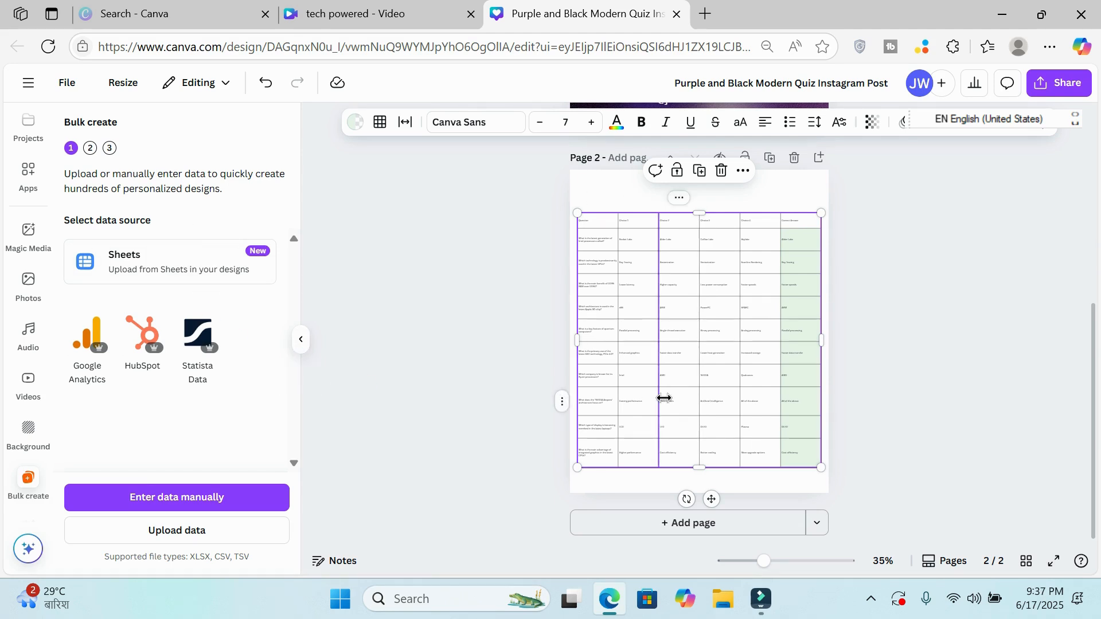
Compare the Quiz Time layout on page 1 with the question and choice table on page 2.
{"action": "scroll", "coordinate": [660, 396], "scroll_direction": "up", "scroll_amount": 5}
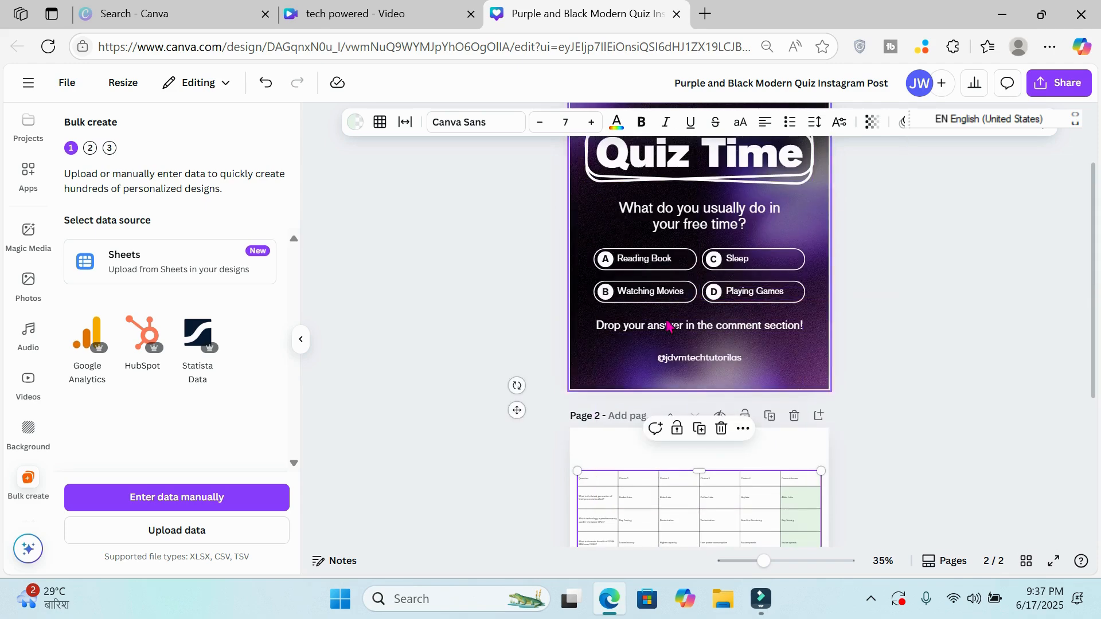
{"action": "scroll", "coordinate": [750, 390], "scroll_direction": "down", "scroll_amount": 5}
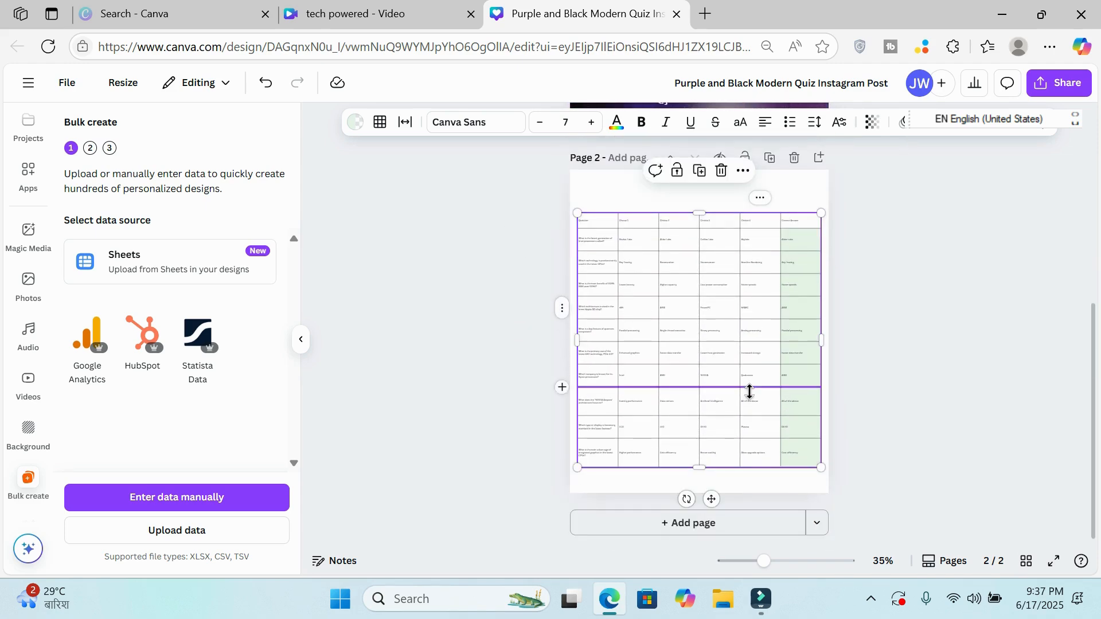
{"action": "scroll", "coordinate": [750, 392], "scroll_direction": "up", "scroll_amount": 6}
{"action": "scroll", "coordinate": [751, 397], "scroll_direction": "down", "scroll_amount": 5}
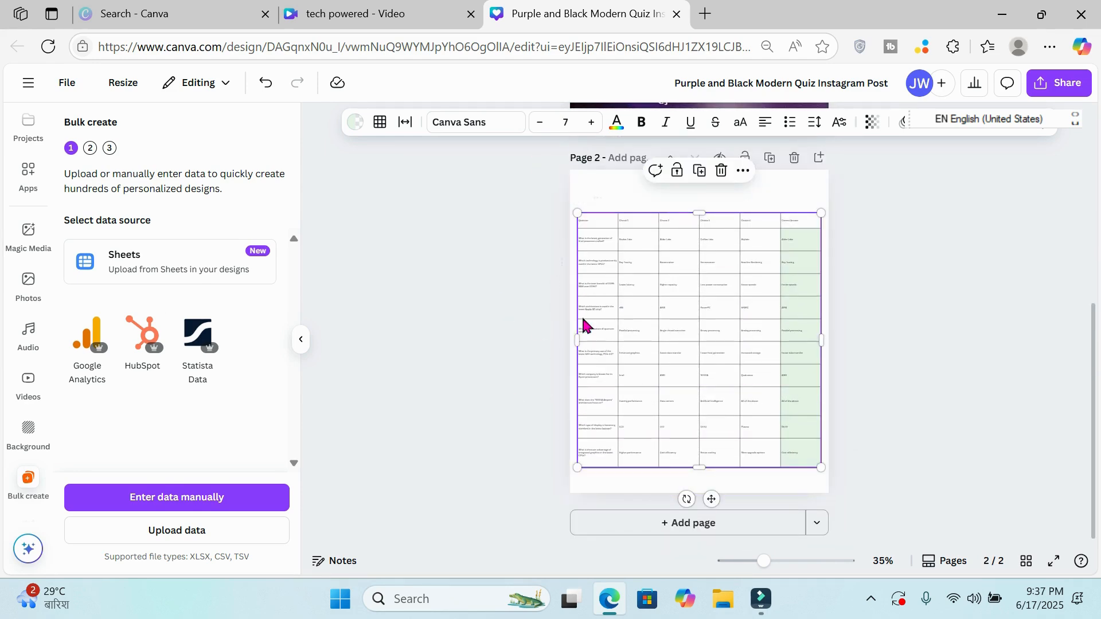
{"action": "scroll", "coordinate": [609, 381], "scroll_direction": "up", "scroll_amount": 6}
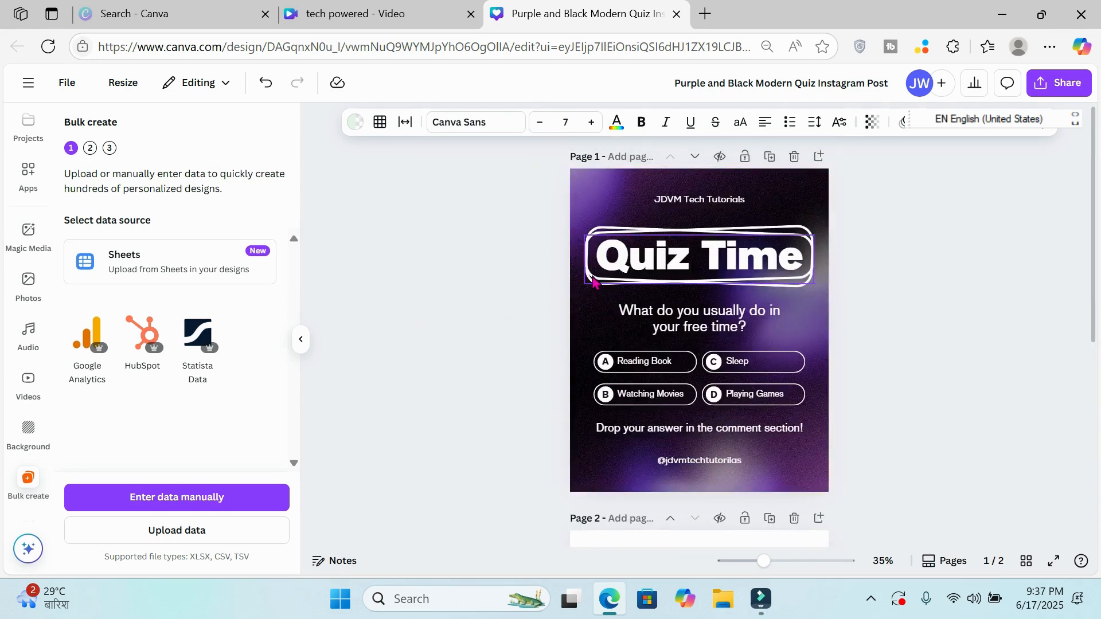
{"action": "scroll", "coordinate": [627, 336], "scroll_direction": "down", "scroll_amount": 2}
{"action": "scroll", "coordinate": [626, 337], "scroll_direction": "down", "scroll_amount": 5}
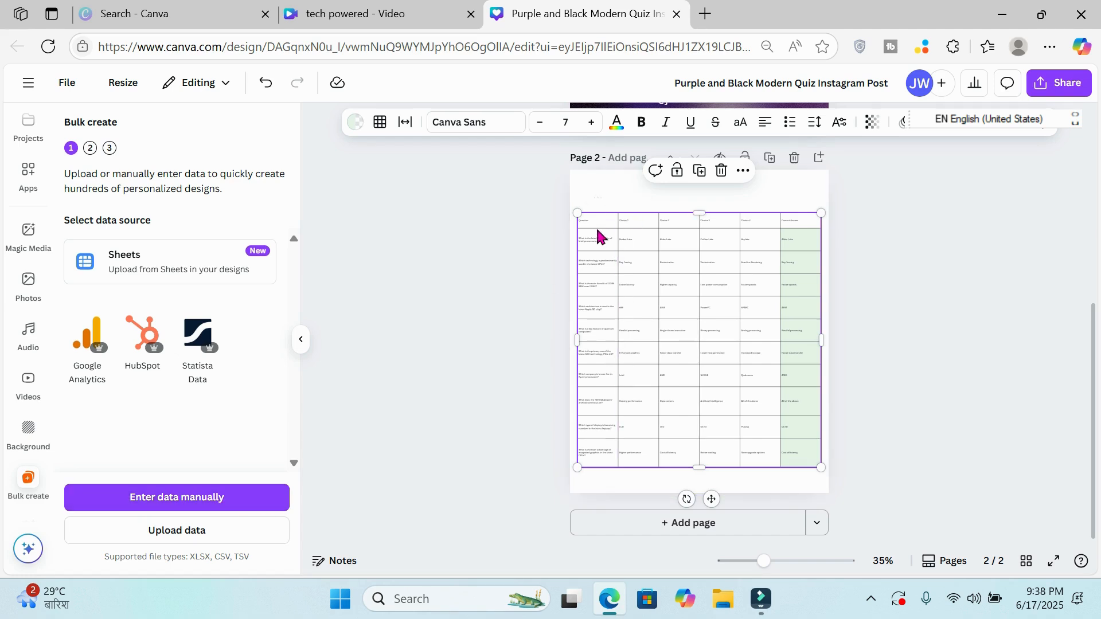
Copy the entire quiz table on page 2 and open manual data entry for Bulk create.
{"action": "left_click", "coordinate": [635, 269]}
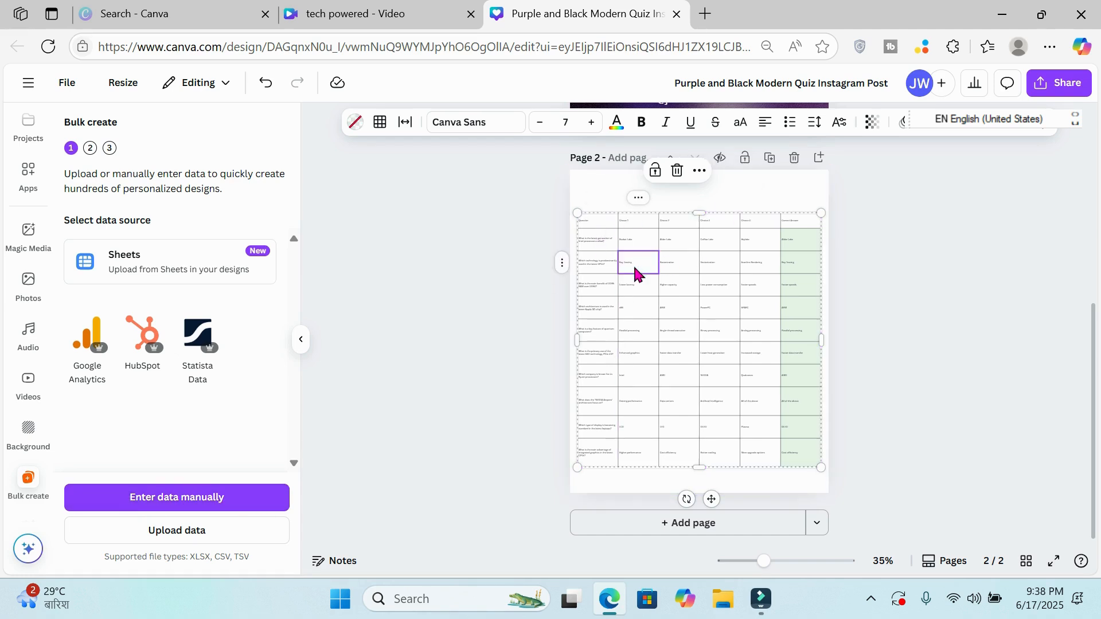
{"action": "left_click", "coordinate": [597, 213]}
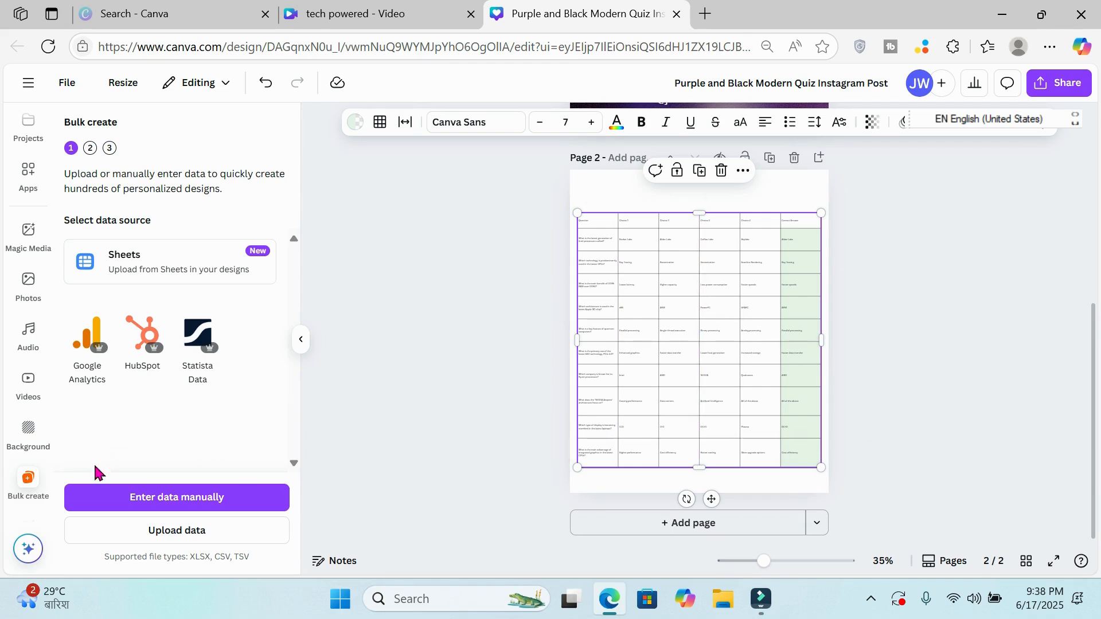
{"action": "left_click", "coordinate": [197, 498]}
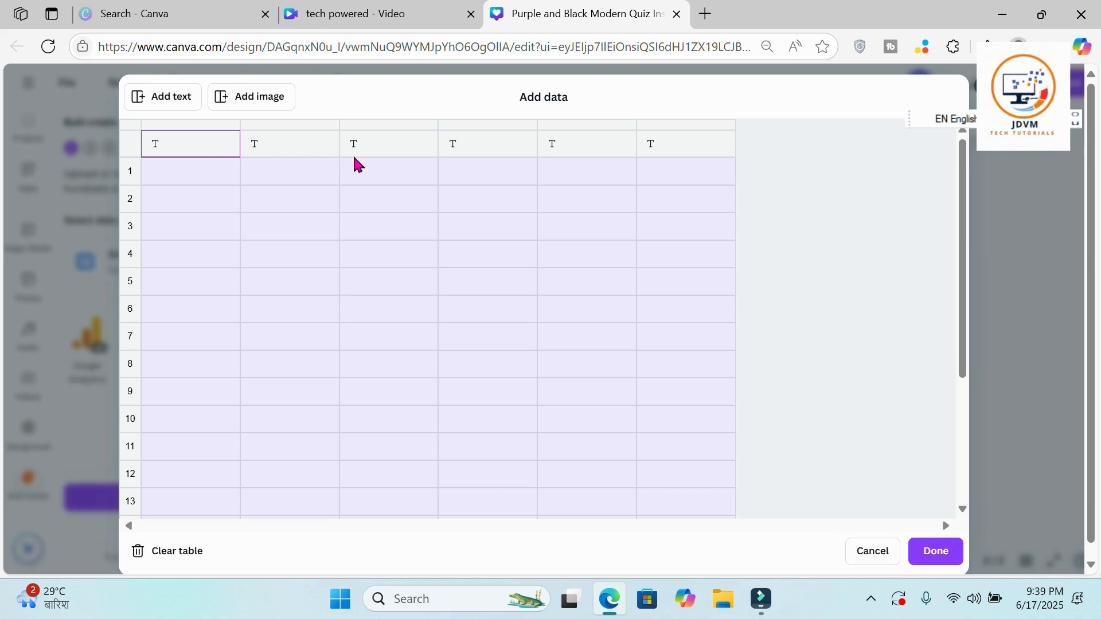
Select the whole empty data grid and paste the copied quiz table with its questions, choices and correct answers.
{"action": "left_click", "coordinate": [133, 125]}
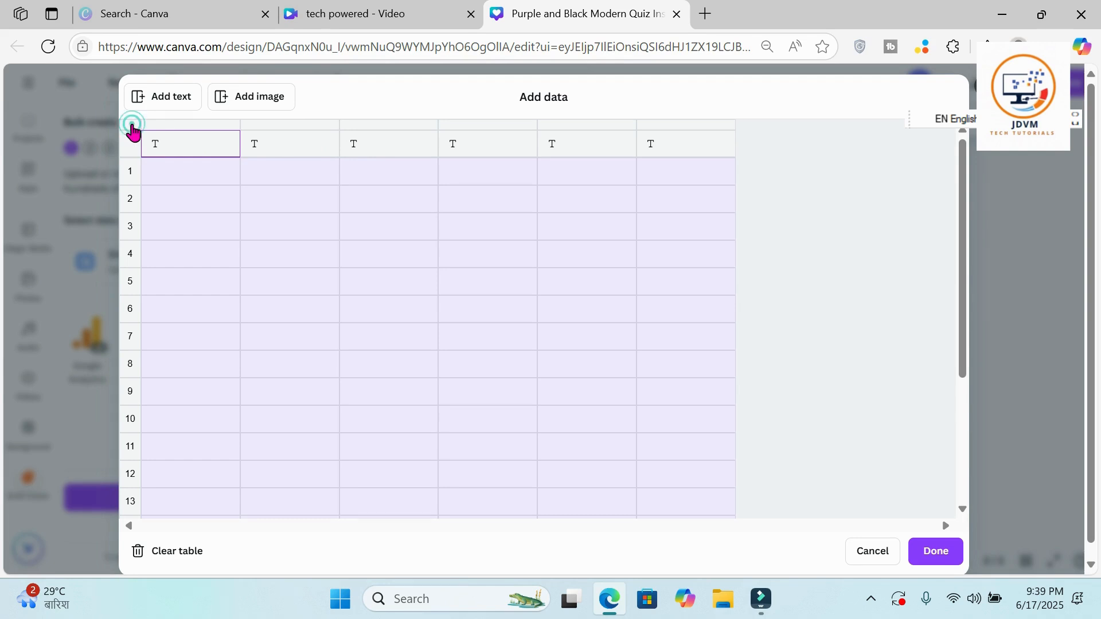
{"action": "left_click", "coordinate": [395, 309]}
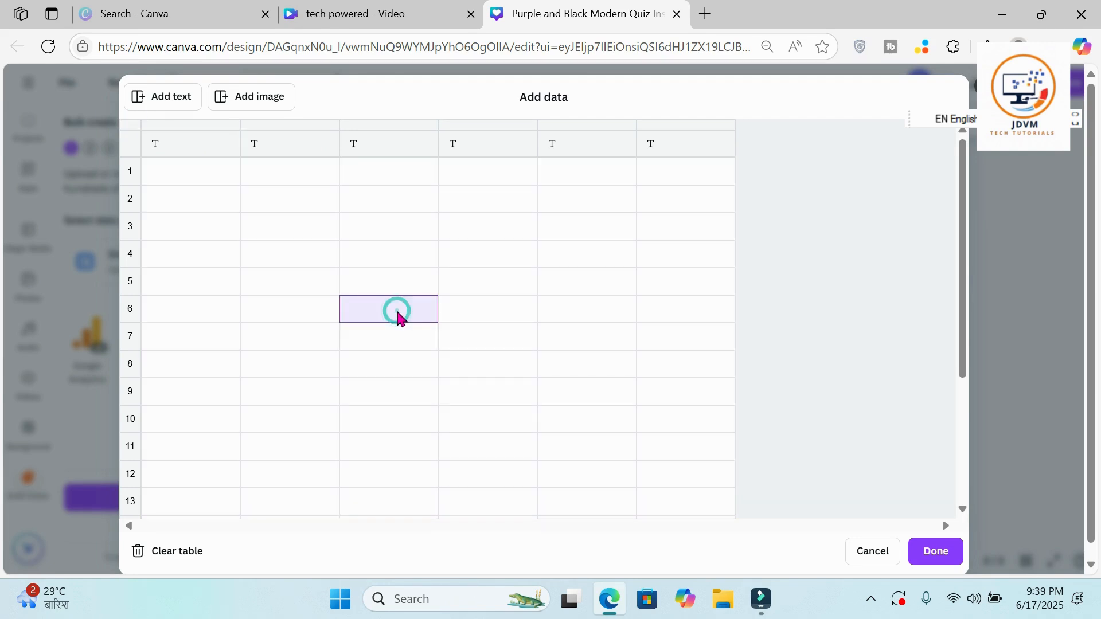
{"action": "left_click", "coordinate": [129, 127]}
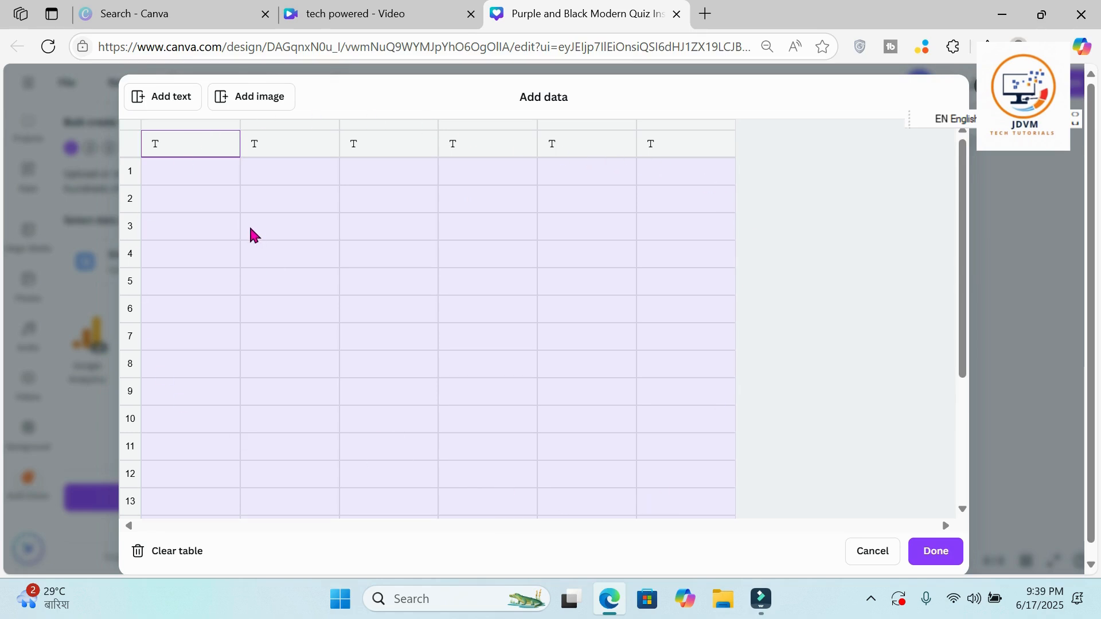
{"action": "left_click", "coordinate": [184, 146]}
{"action": "left_click", "coordinate": [134, 132]}
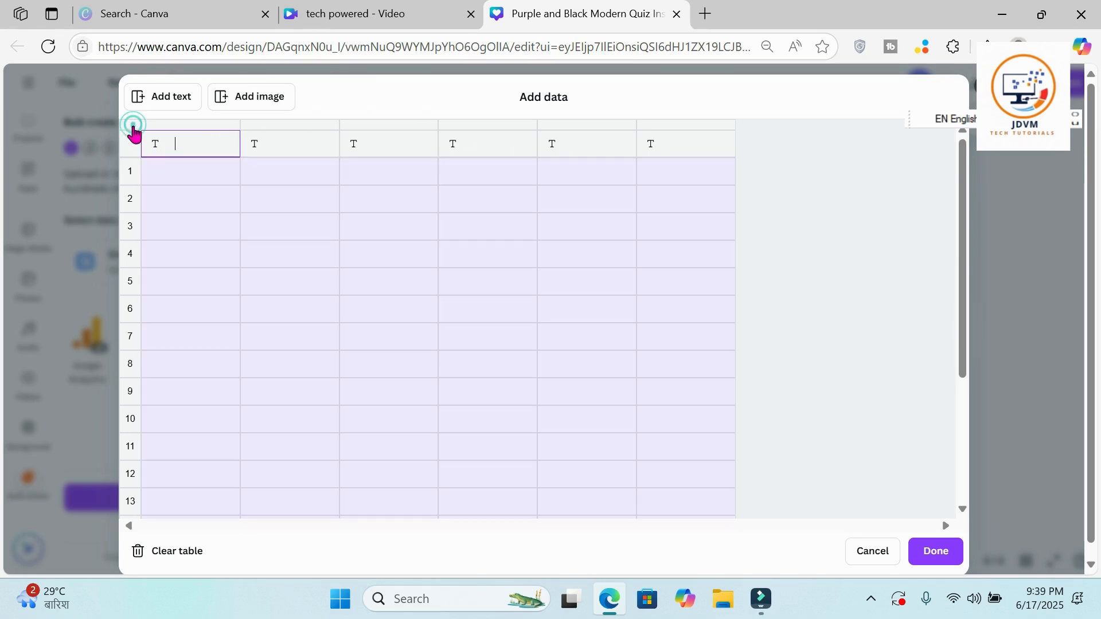
{"action": "left_click", "coordinate": [304, 233]}
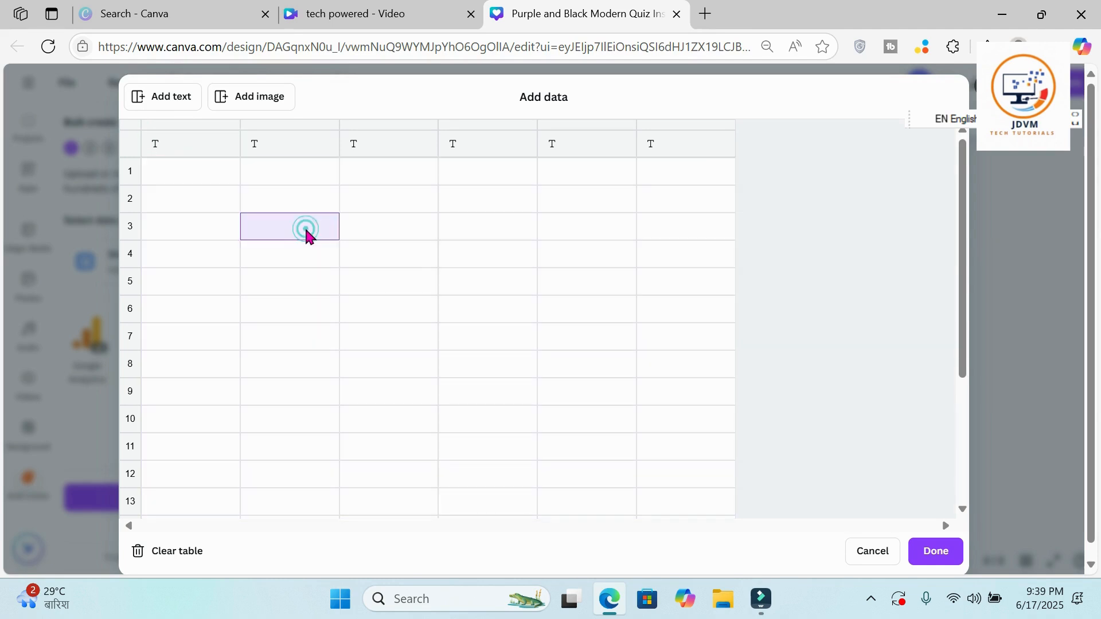
{"action": "left_click", "coordinate": [445, 254]}
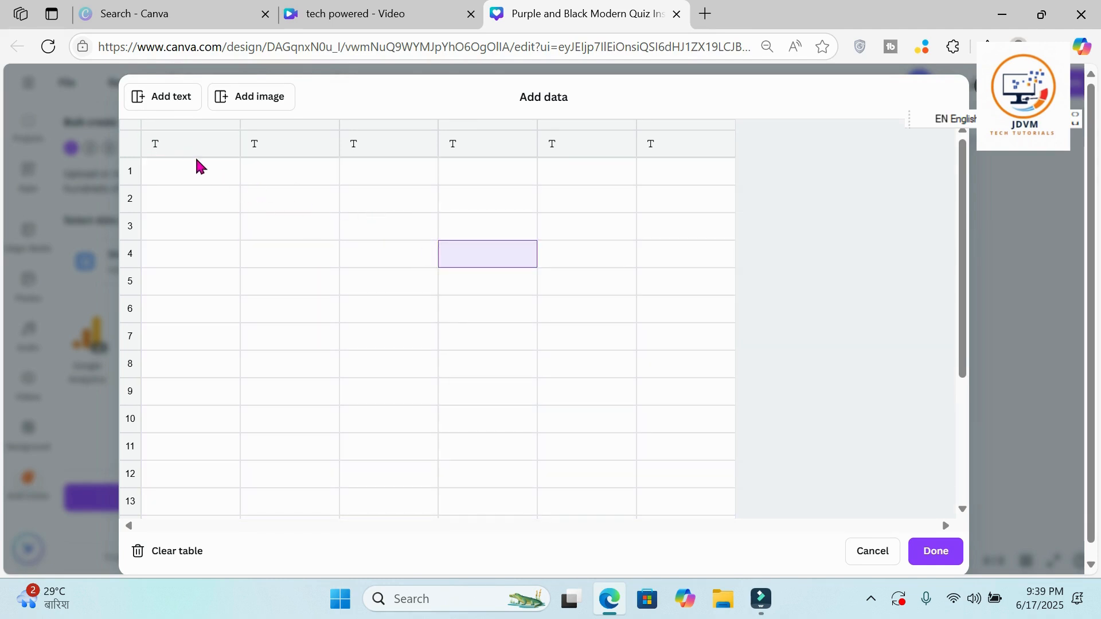
{"action": "left_click", "coordinate": [166, 146]}
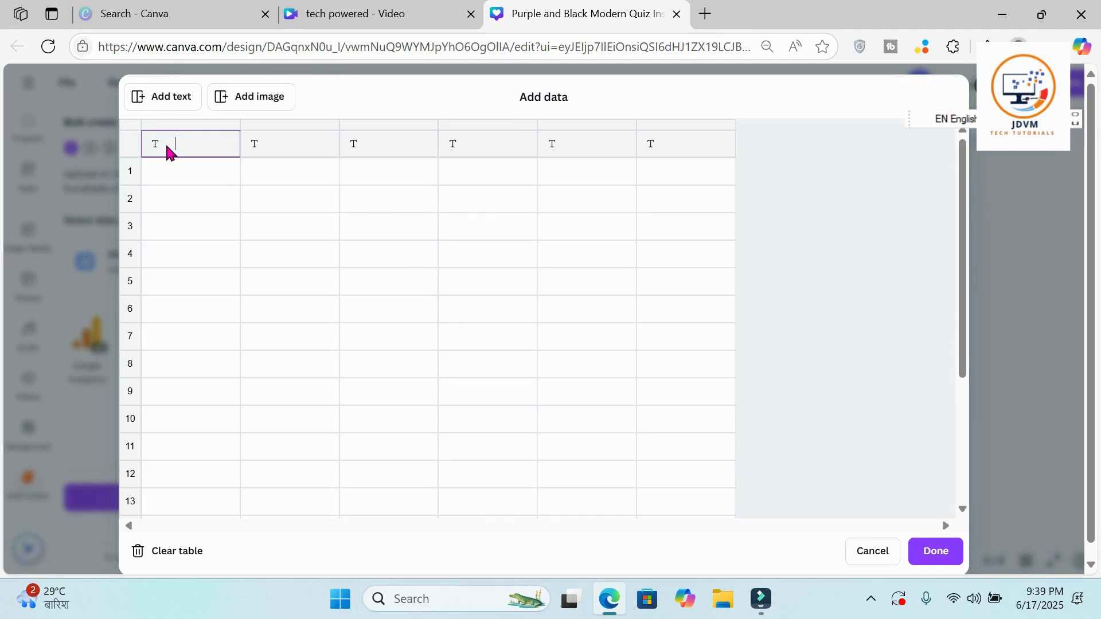
{"action": "left_click", "coordinate": [130, 123]}
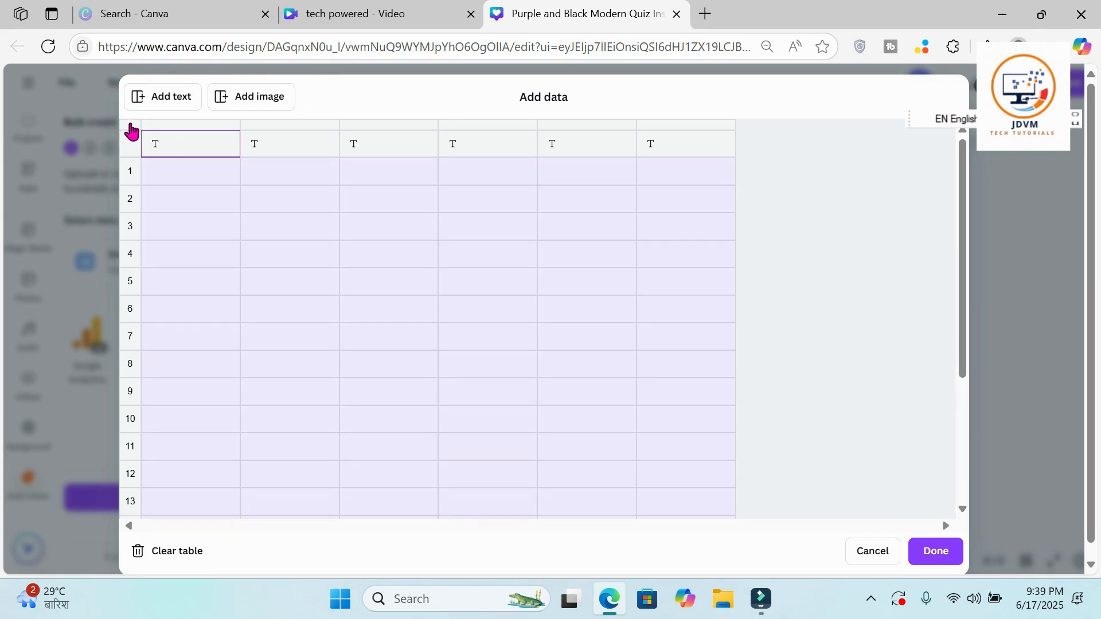
{"action": "key", "text": "ctrl+v"}
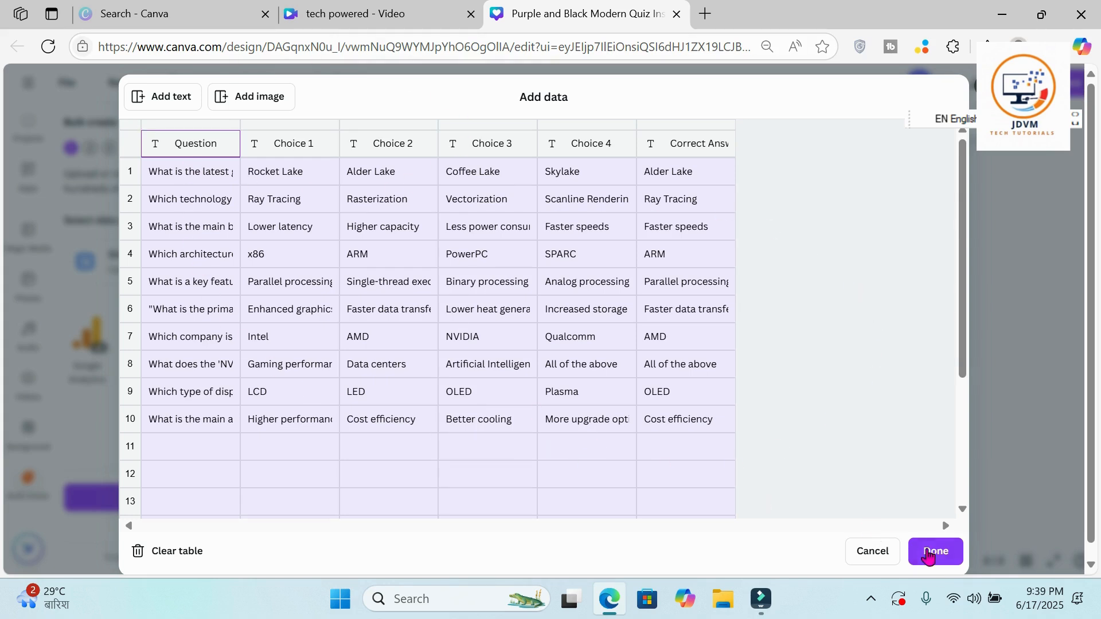
Confirm the entered quiz data and review the question, choice and correct answer fields available for connection.
{"action": "left_click", "coordinate": [947, 556]}
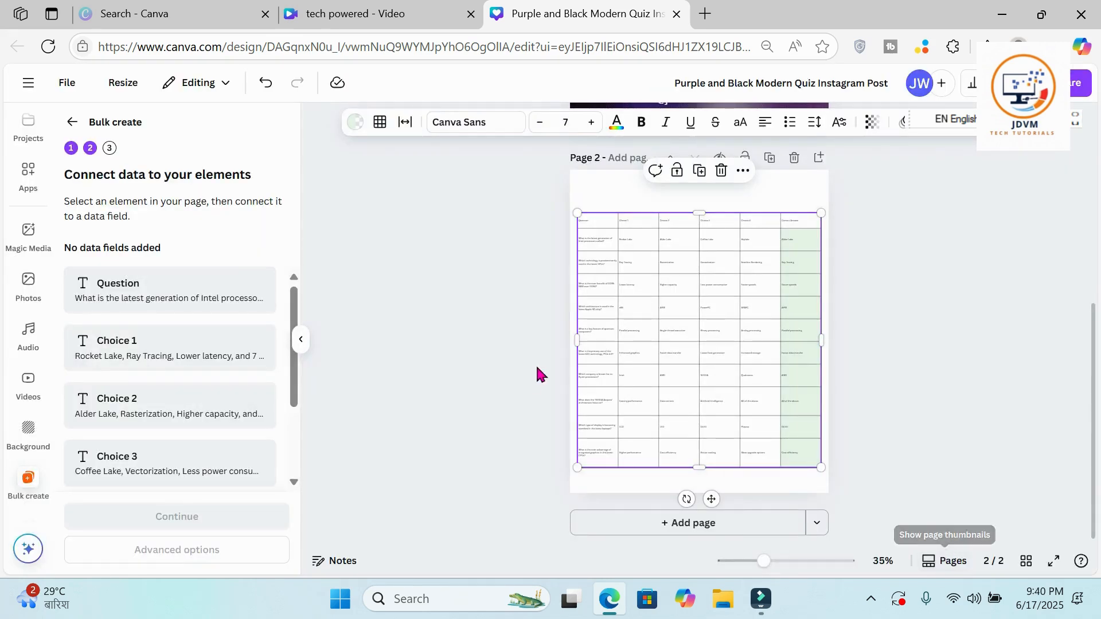
{"action": "mouse_move", "coordinate": [293, 294]}
{"action": "left_mouse_down"}
{"action": "mouse_move", "coordinate": [307, 411]}
{"action": "mouse_move", "coordinate": [300, 283]}
{"action": "left_mouse_up"}
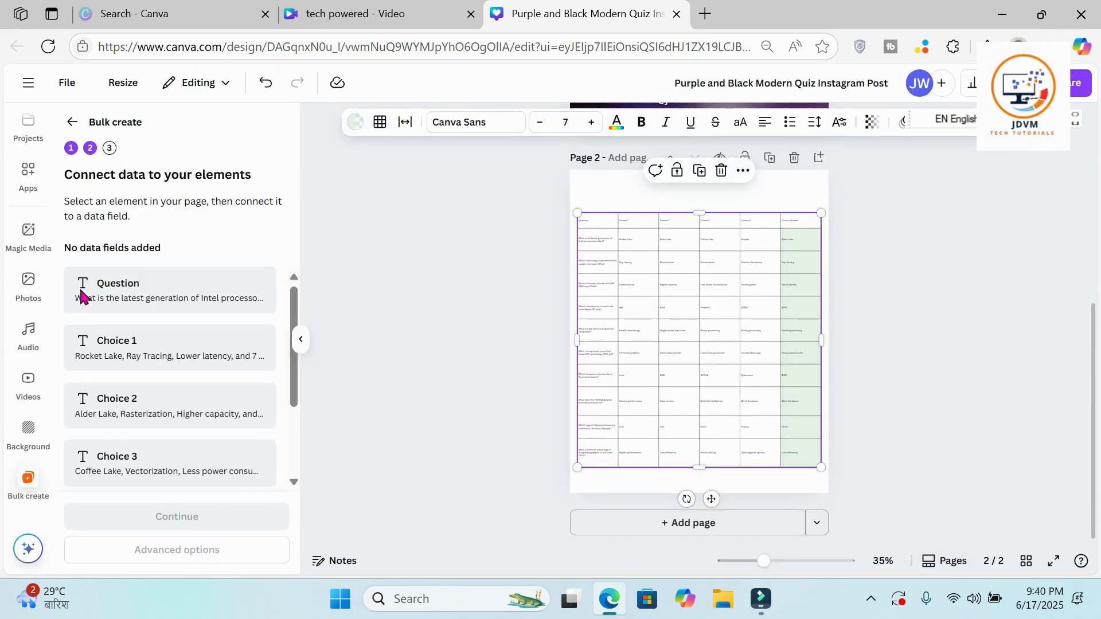
{"action": "scroll", "coordinate": [273, 394], "scroll_direction": "down", "scroll_amount": 3}
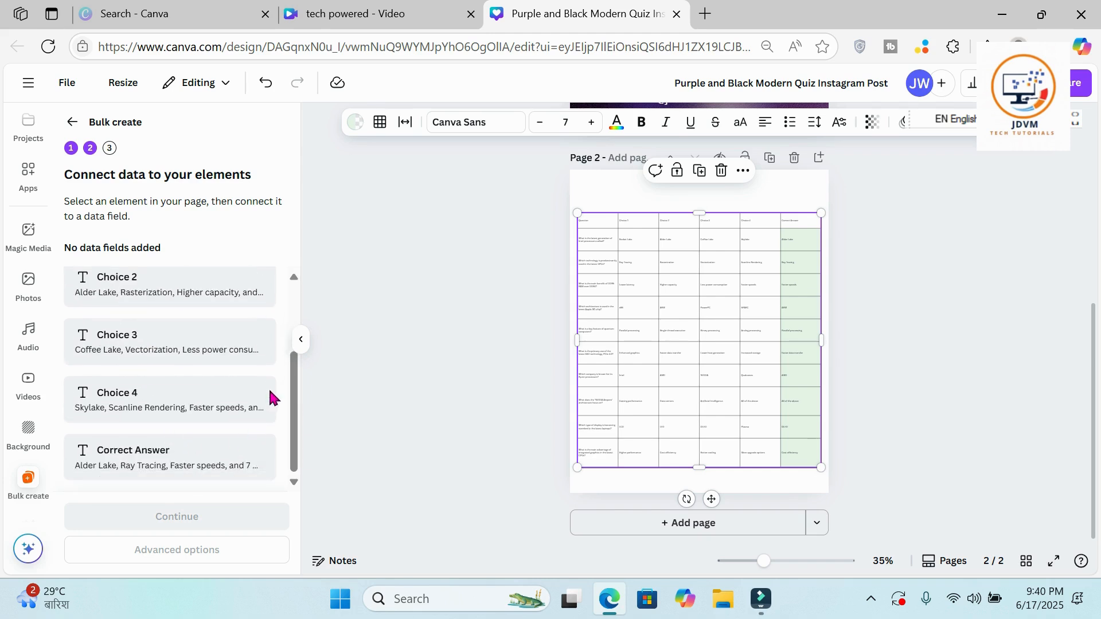
{"action": "left_click_drag", "start_coordinate": [291, 457], "coordinate": [294, 363]}
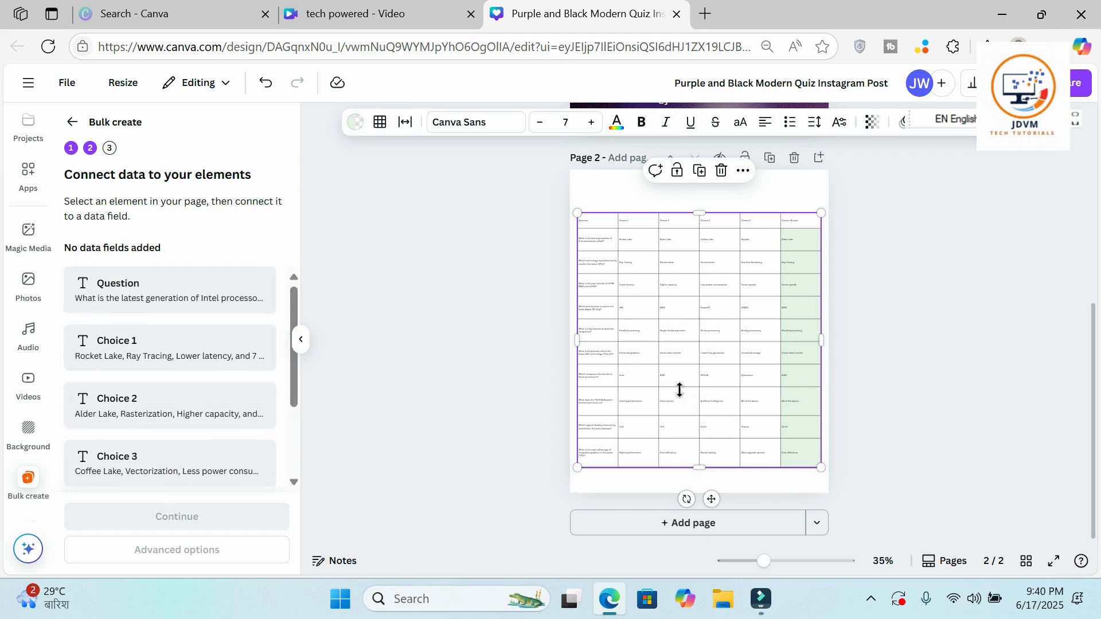
Delete page 2 containing the quiz table from the design.
{"action": "scroll", "coordinate": [905, 349], "scroll_direction": "up", "scroll_amount": 3}
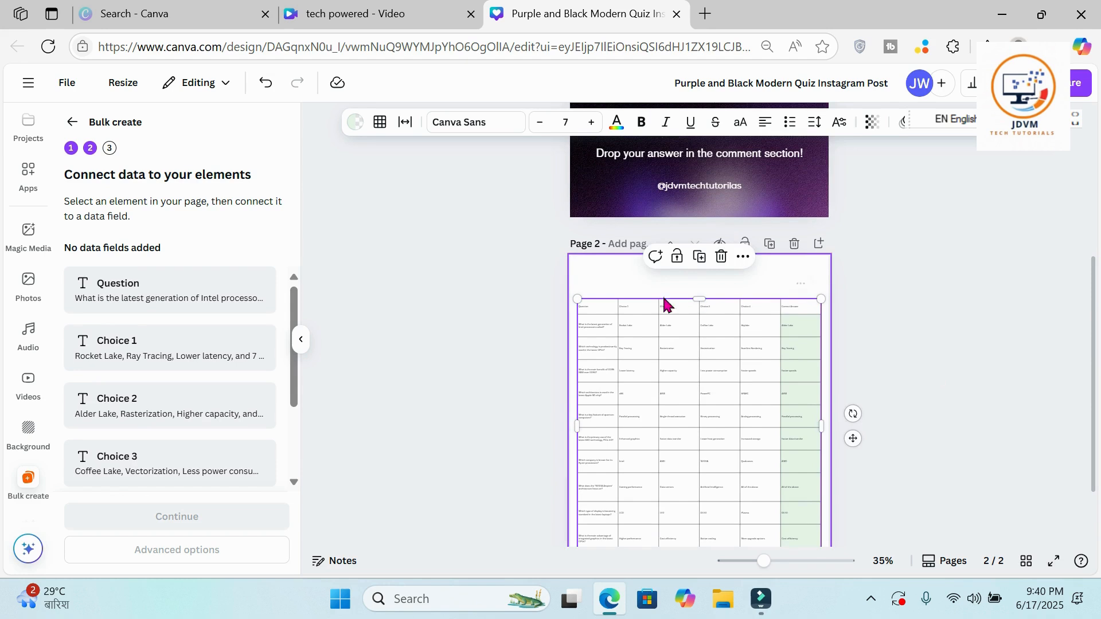
{"action": "left_click", "coordinate": [794, 247]}
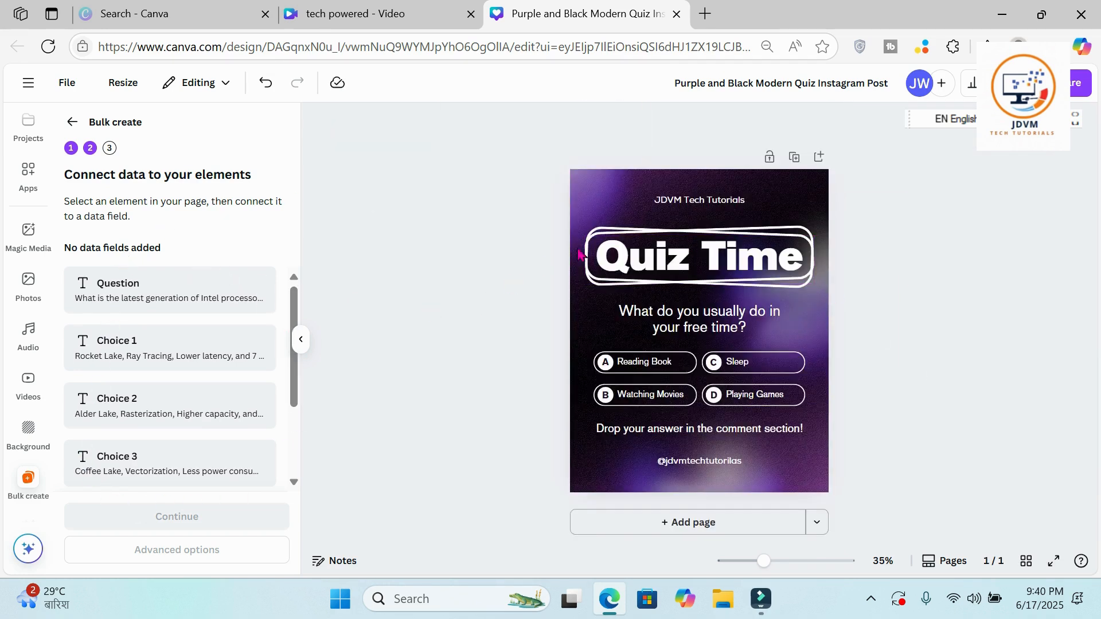
{"action": "left_click", "coordinate": [709, 332]}
{"action": "left_click", "coordinate": [652, 369]}
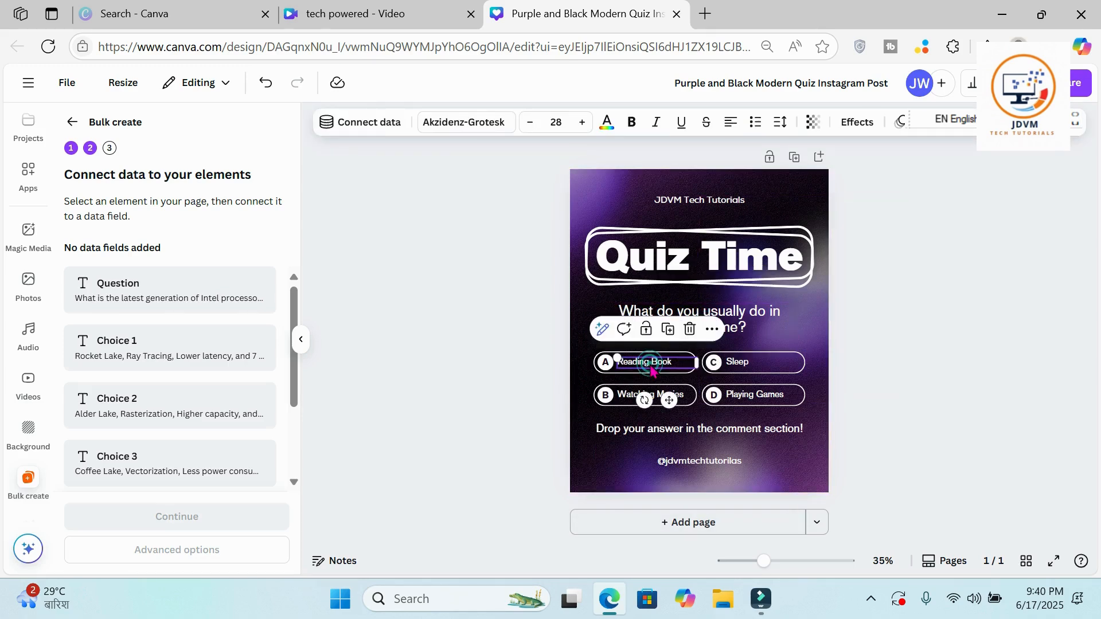
{"action": "left_click", "coordinate": [776, 368]}
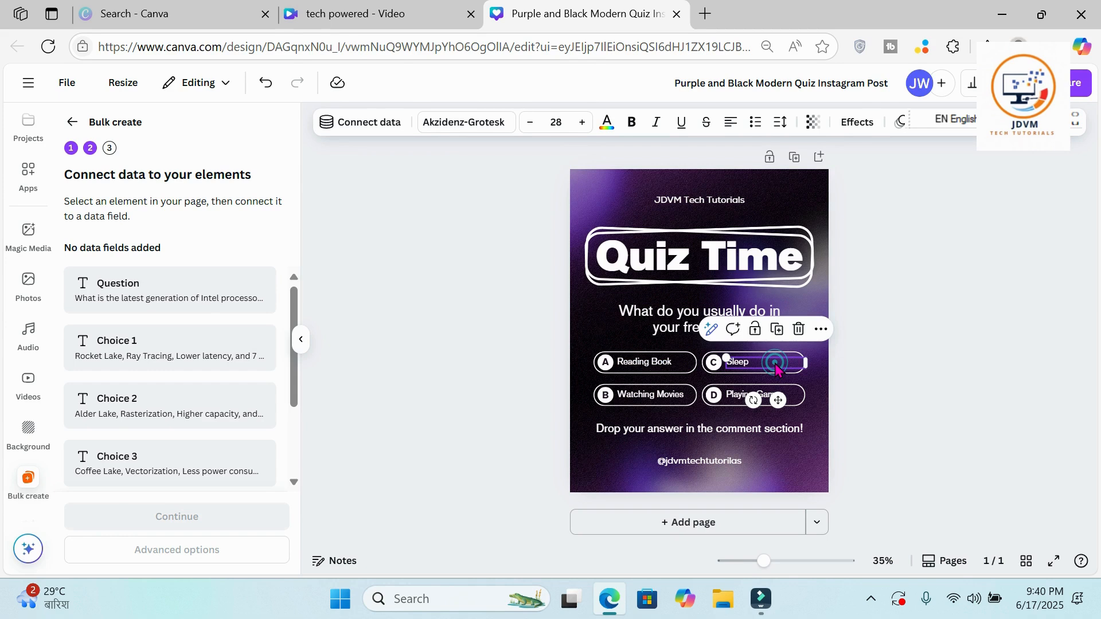
{"action": "left_click", "coordinate": [925, 292]}
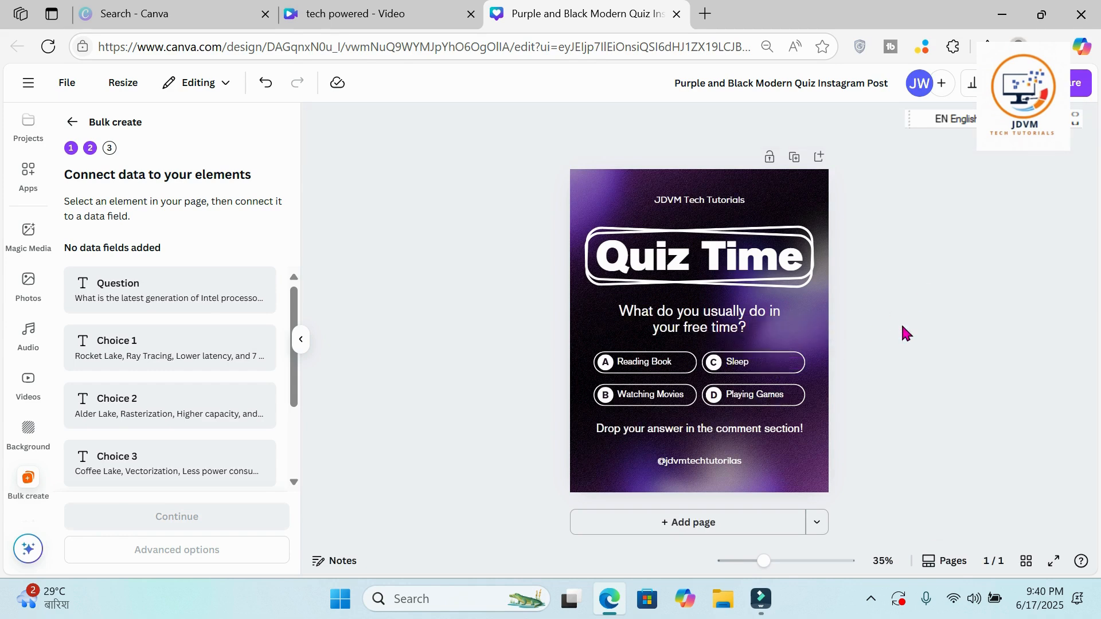
Connect the "What do you usually do in your free time?" text to the Question data field.
{"action": "left_click", "coordinate": [702, 330]}
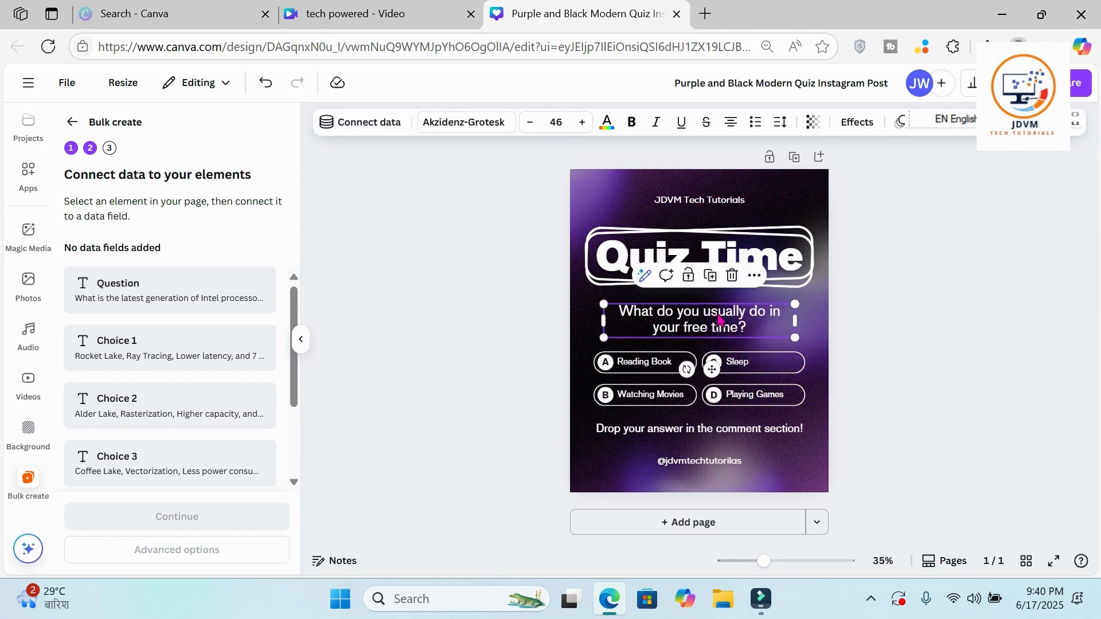
{"action": "left_click", "coordinate": [754, 276]}
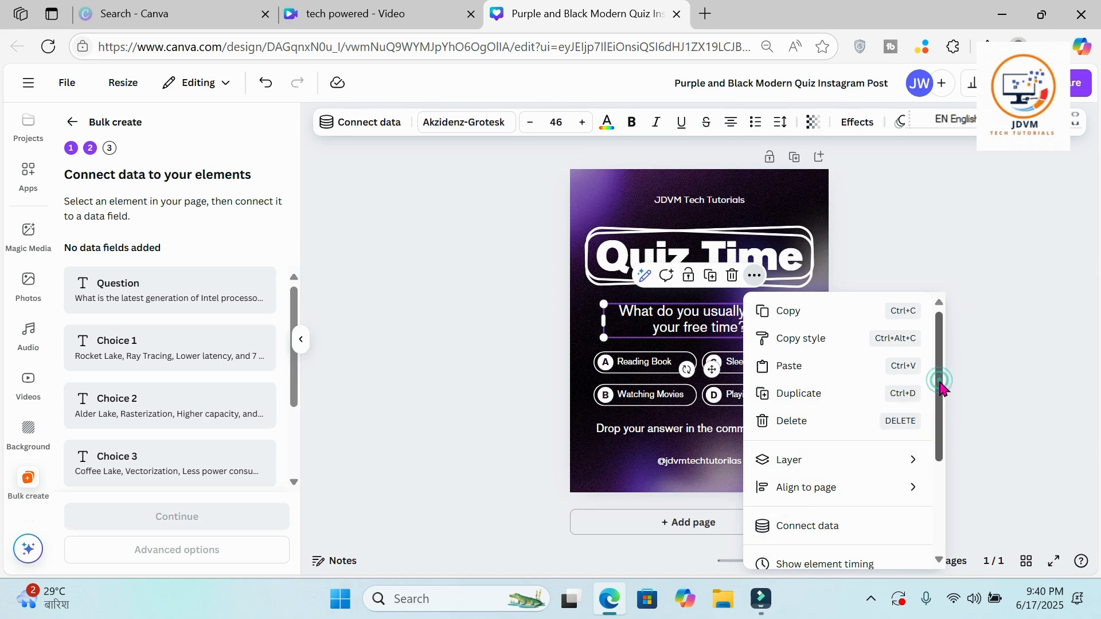
{"action": "left_click_drag", "start_coordinate": [939, 386], "coordinate": [949, 484]}
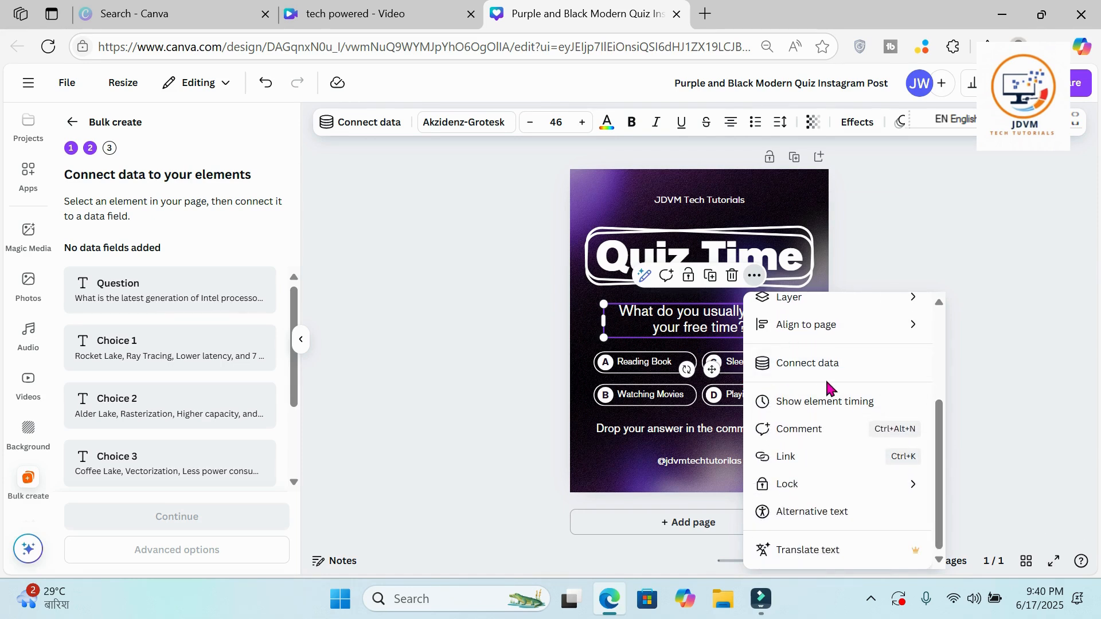
{"action": "left_click", "coordinate": [805, 368]}
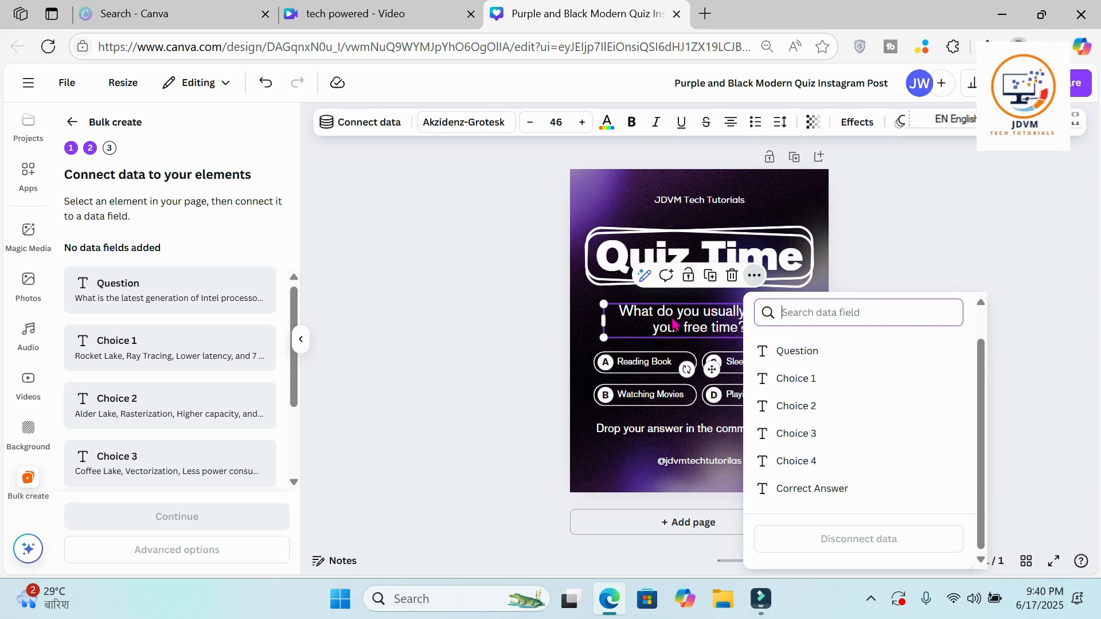
{"action": "left_click", "coordinate": [792, 359]}
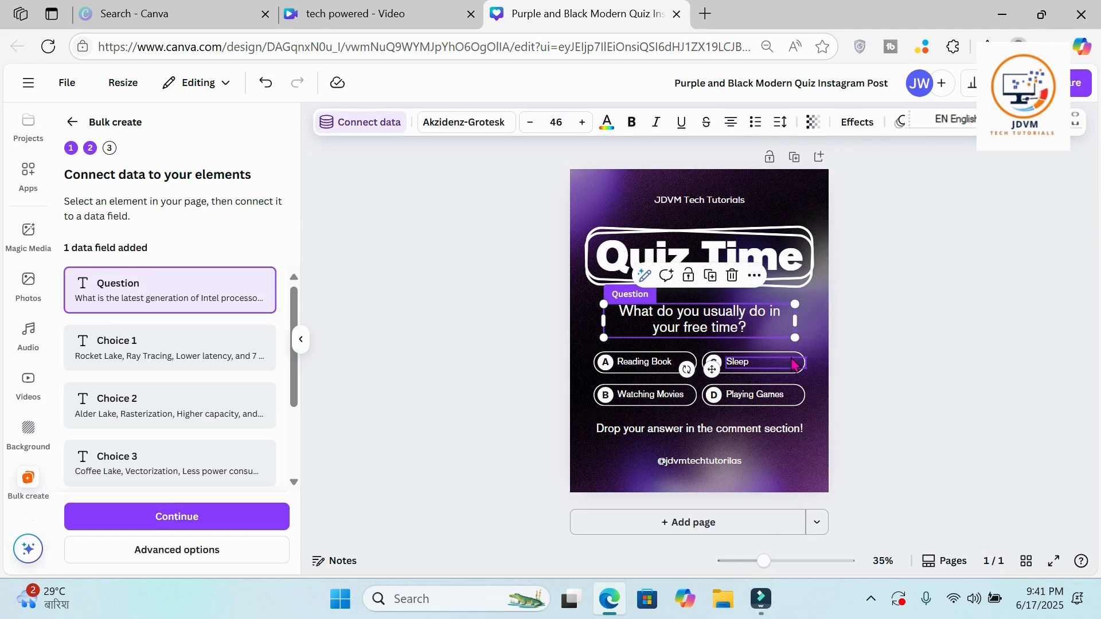
Connect option A's "Reading Book" text to the Choice 1 data field.
{"action": "left_click", "coordinate": [651, 363]}
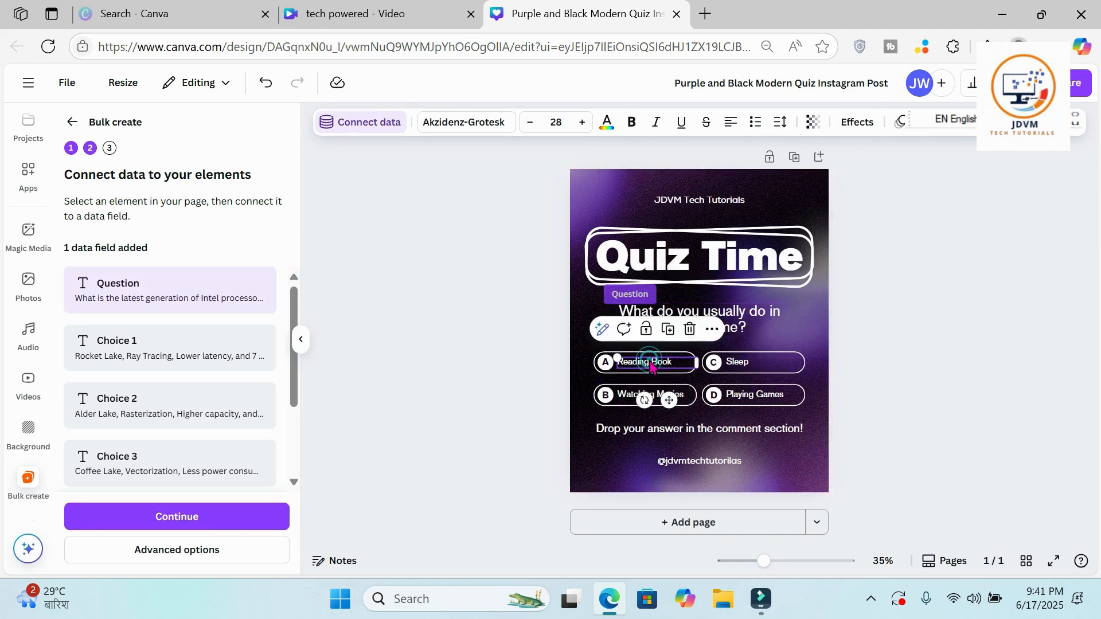
{"action": "left_click", "coordinate": [712, 329]}
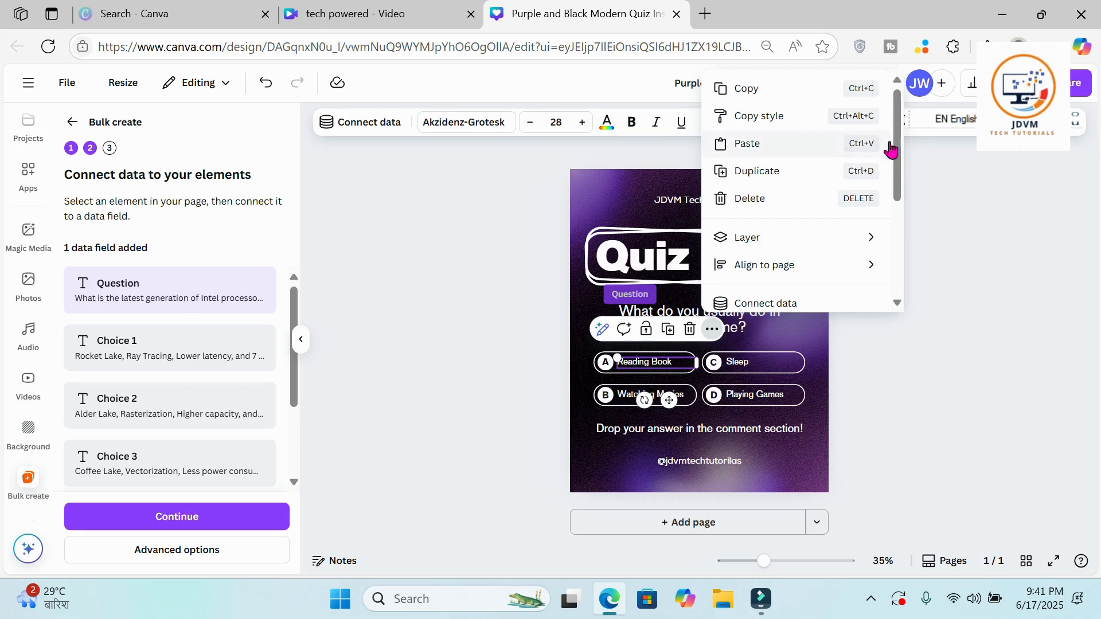
{"action": "left_click_drag", "start_coordinate": [896, 138], "coordinate": [900, 228]}
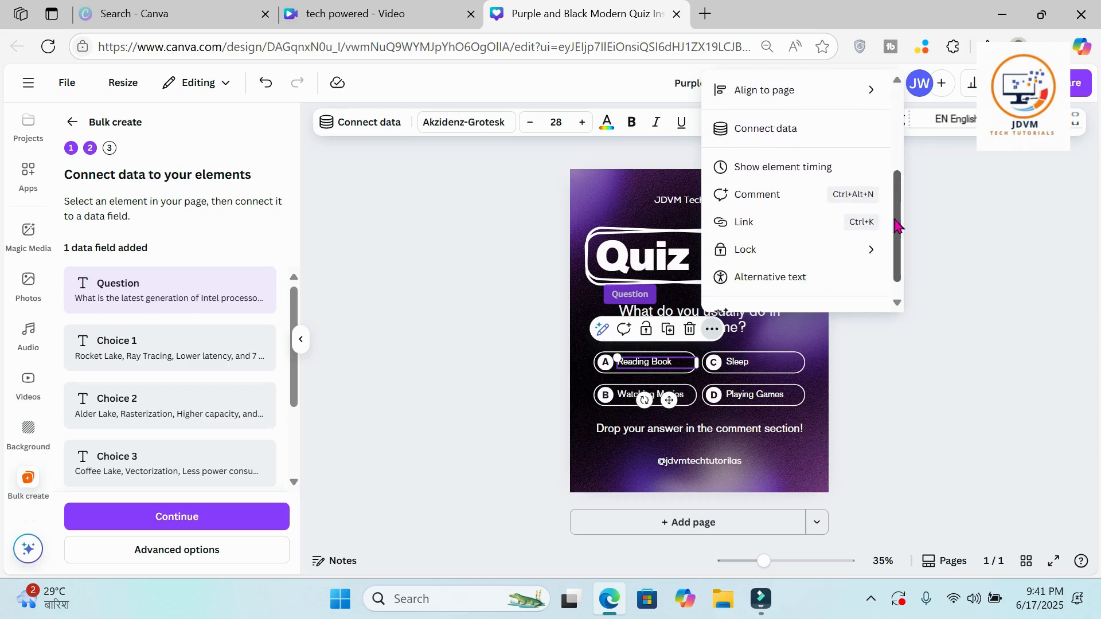
{"action": "left_click", "coordinate": [761, 132]}
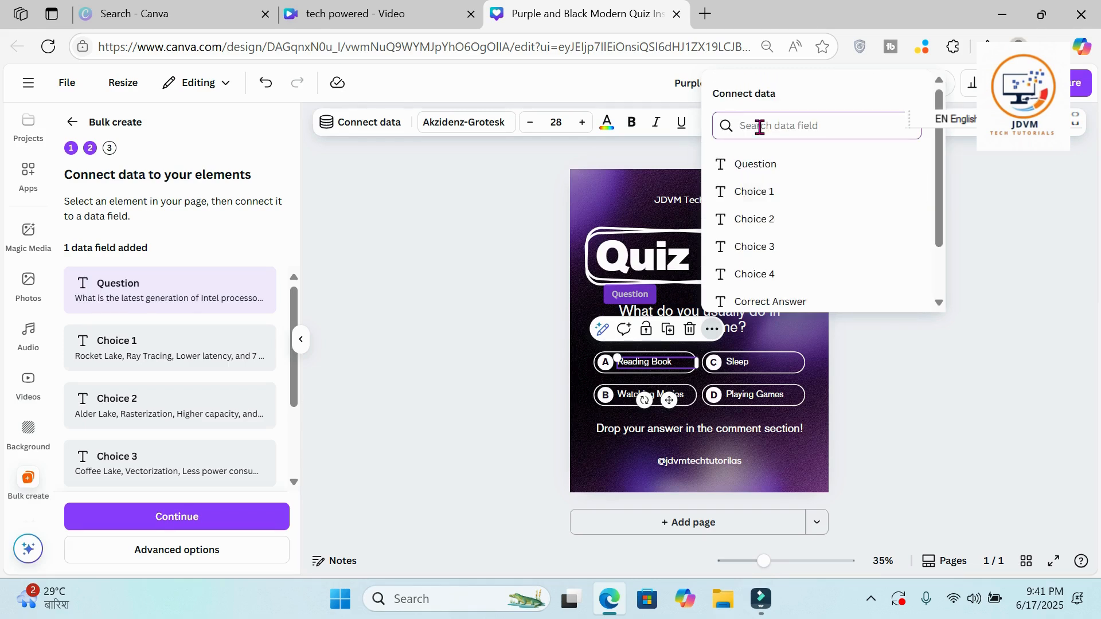
{"action": "left_click", "coordinate": [765, 199]}
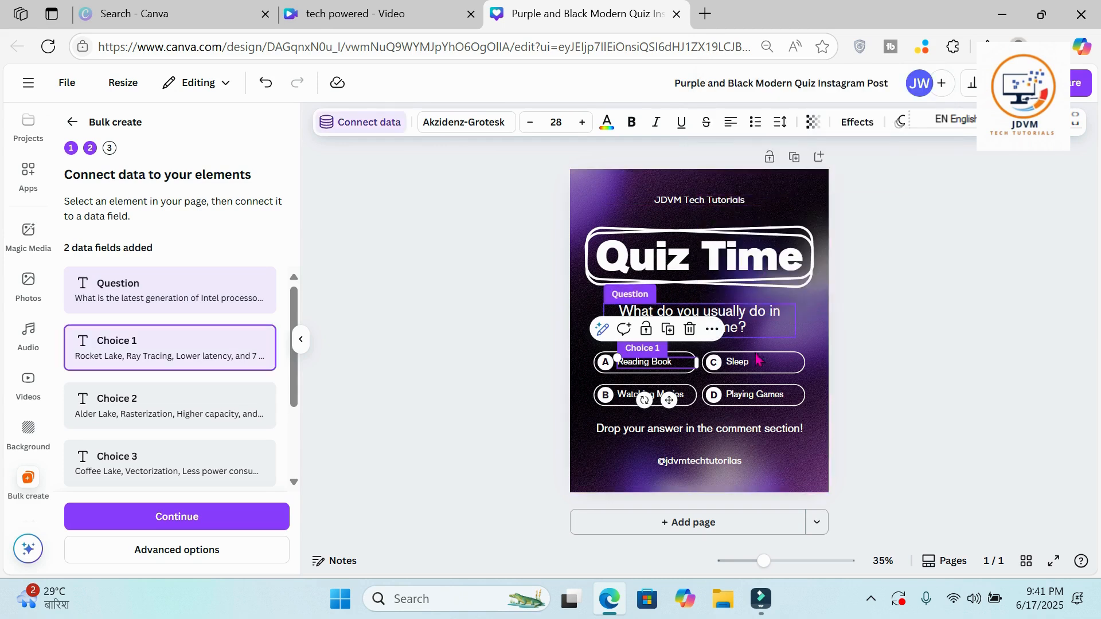
Connect option B's "Watching Movies" text to the Choice 2 data field.
{"action": "left_click", "coordinate": [657, 401]}
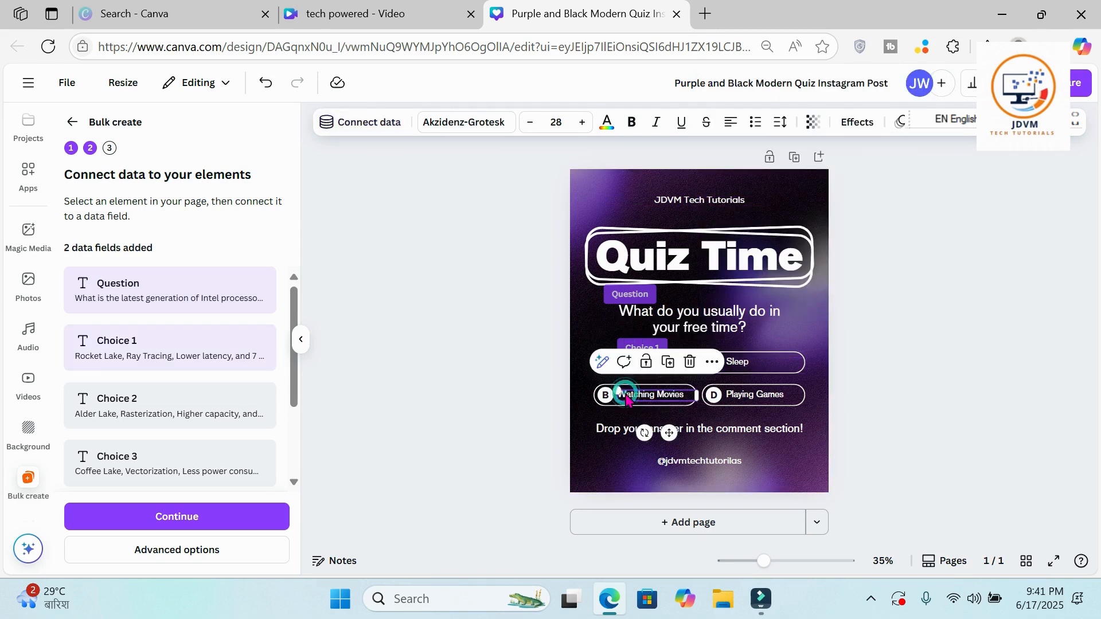
{"action": "left_click", "coordinate": [712, 362]}
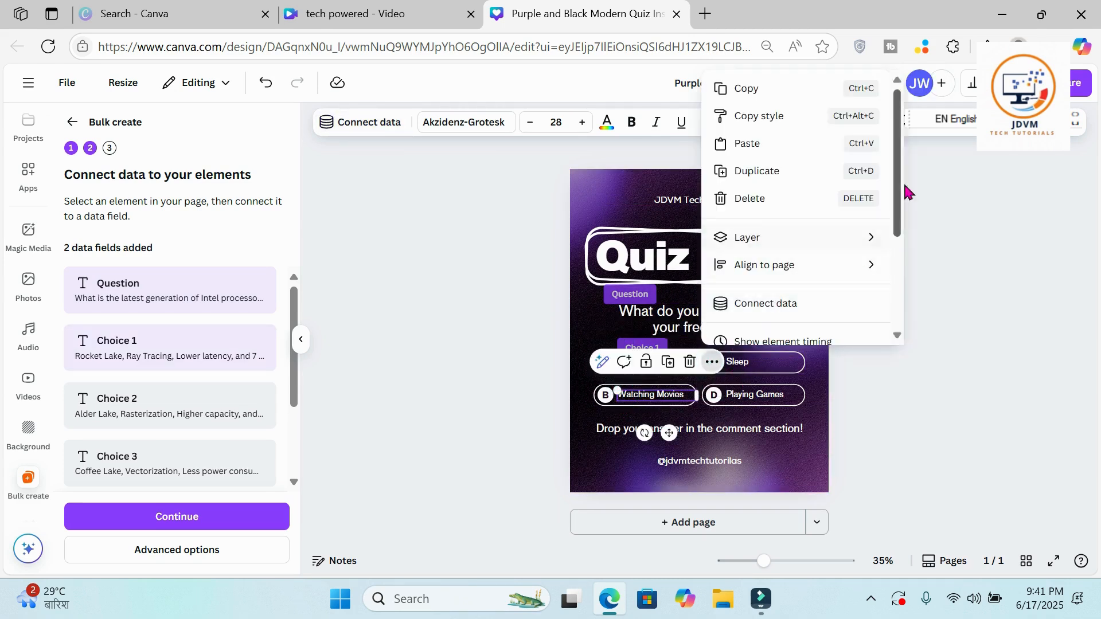
{"action": "left_click_drag", "start_coordinate": [899, 172], "coordinate": [901, 256]}
{"action": "left_click", "coordinate": [766, 159]}
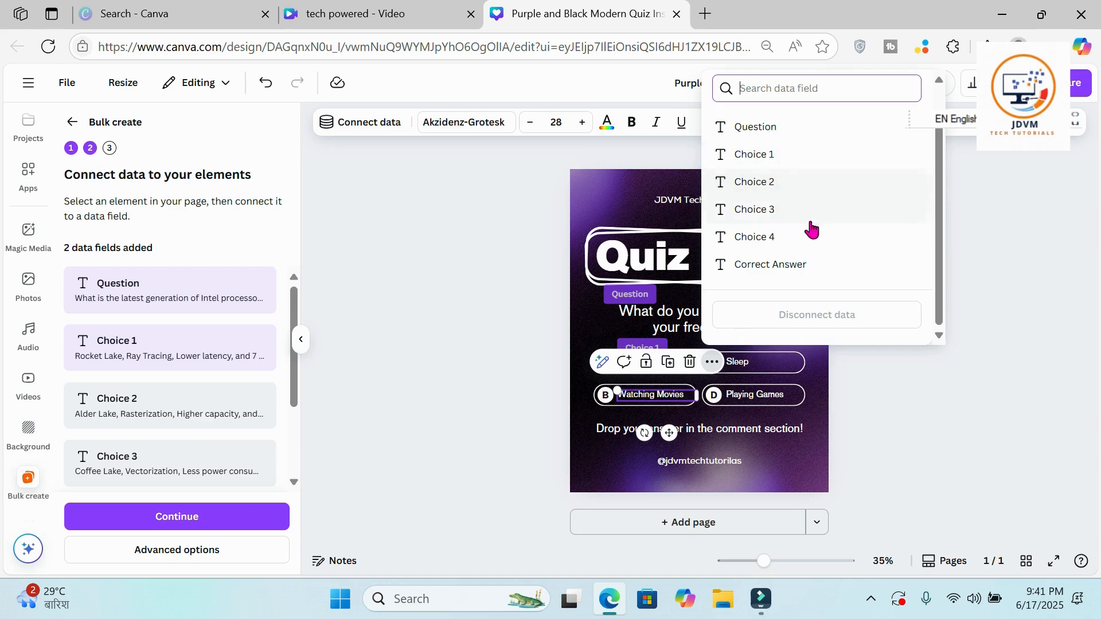
{"action": "left_click", "coordinate": [767, 181]}
Connect option C's "Sleep" text to the Choice 3 data field.
{"action": "left_click", "coordinate": [753, 368]}
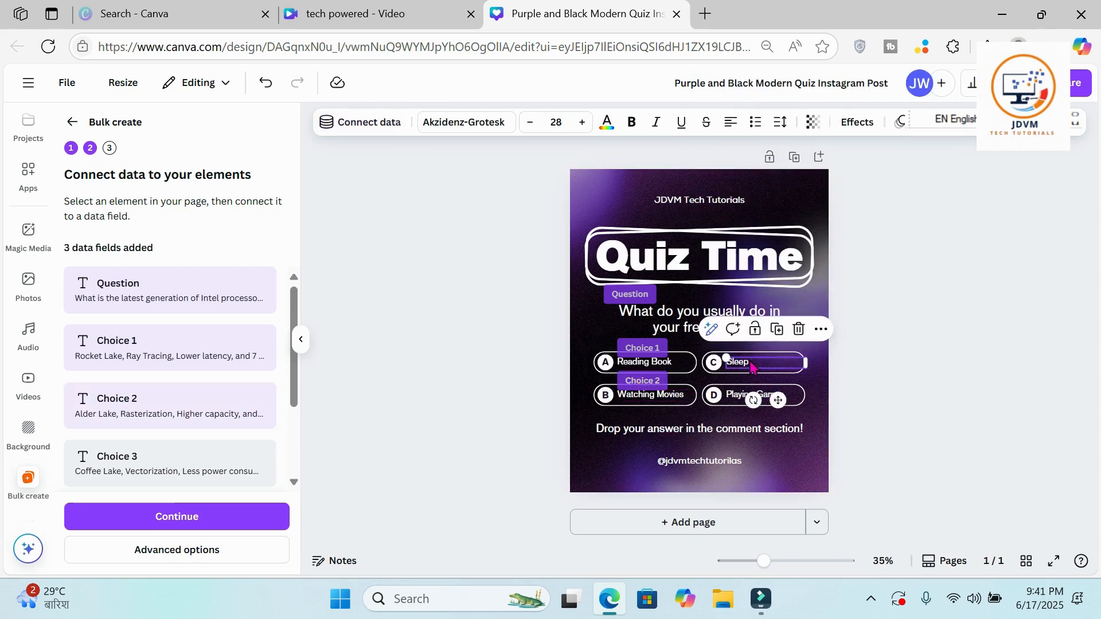
{"action": "left_click", "coordinate": [821, 331]}
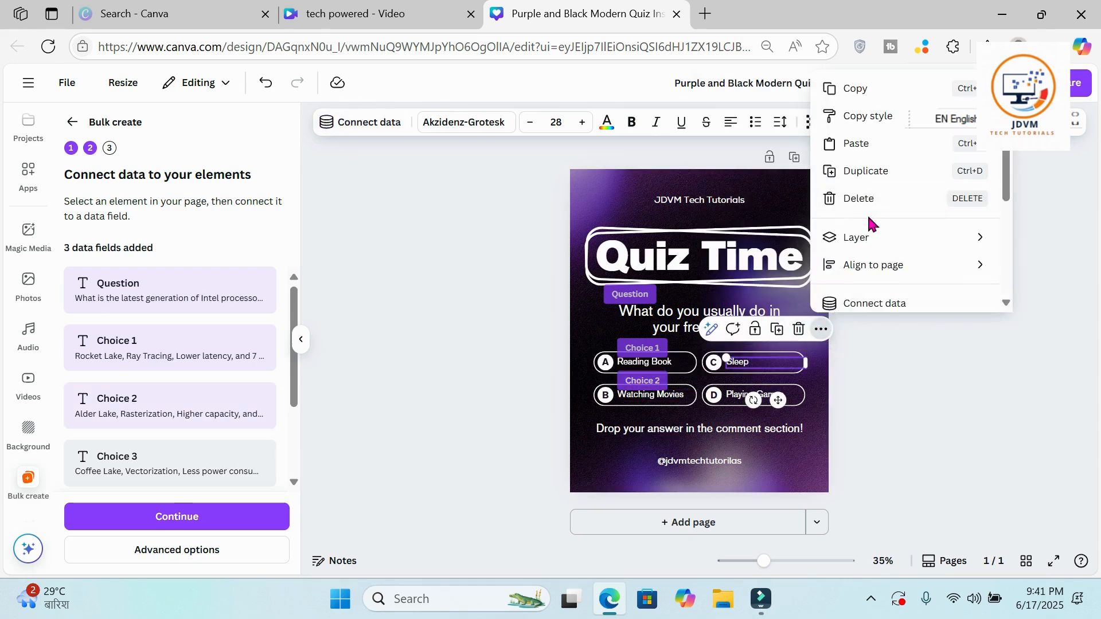
{"action": "scroll", "coordinate": [883, 229], "scroll_direction": "down", "scroll_amount": 3}
{"action": "scroll", "coordinate": [890, 234], "scroll_direction": "up", "scroll_amount": 1}
{"action": "left_click", "coordinate": [888, 150]}
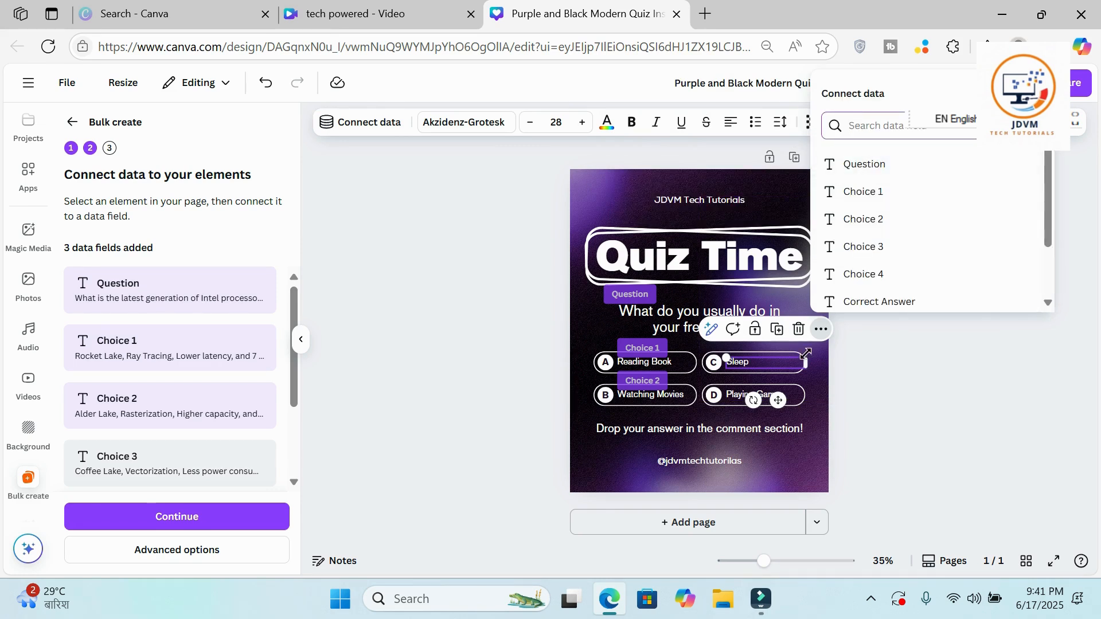
{"action": "left_click", "coordinate": [884, 245]}
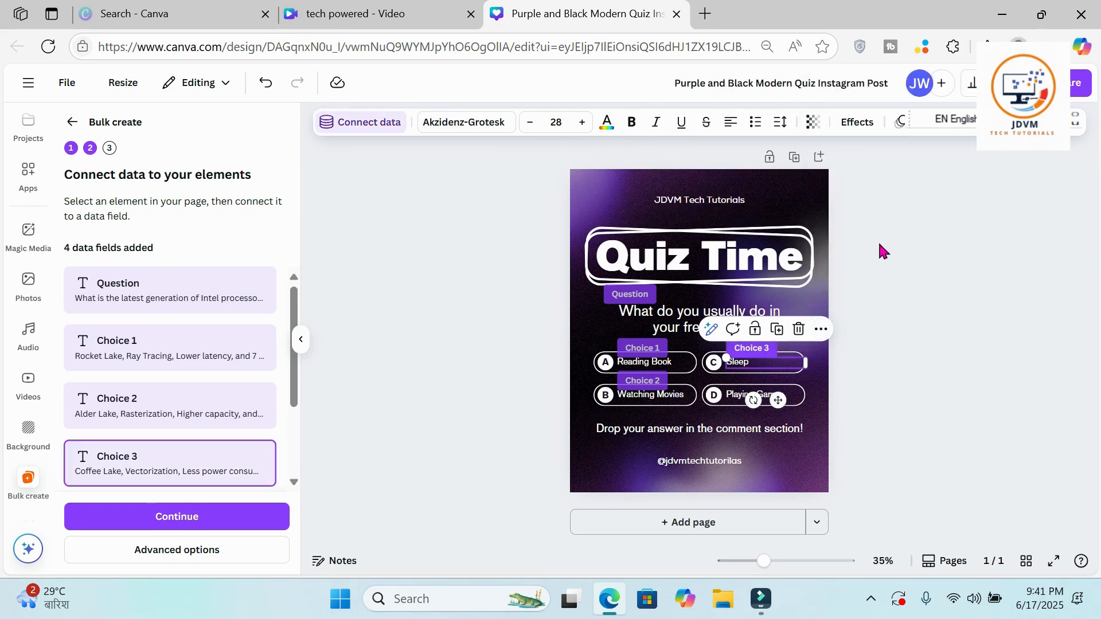
Connect option D's "Playing Games" text to the Choice 4 data field.
{"action": "left_click", "coordinate": [746, 395]}
{"action": "left_click", "coordinate": [824, 363]}
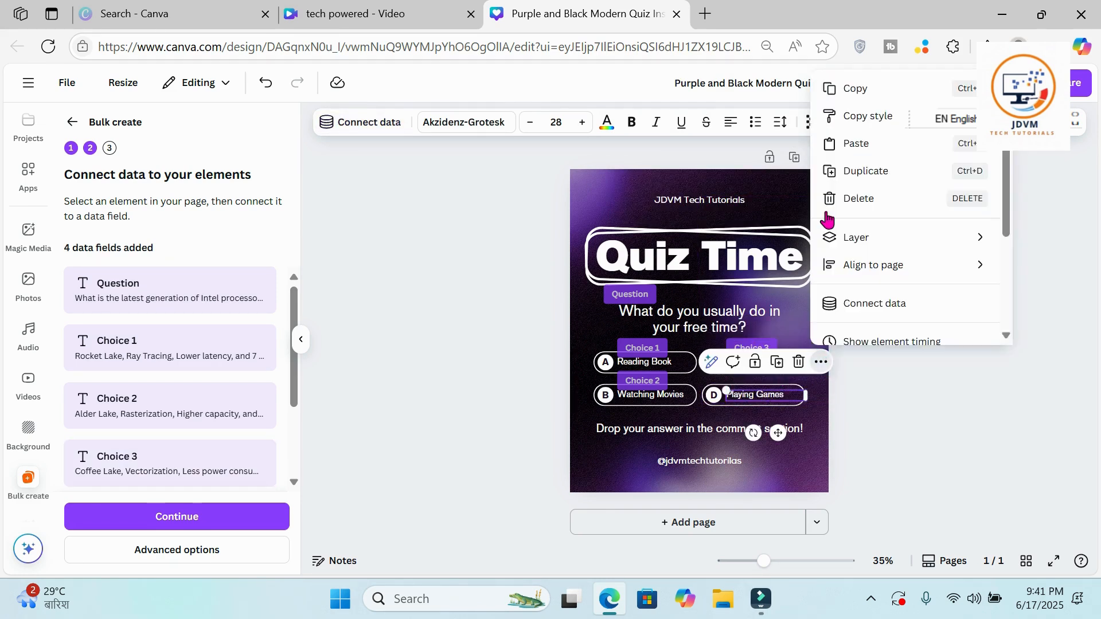
{"action": "mouse_move", "coordinate": [867, 265]}
{"action": "scroll", "coordinate": [869, 266], "scroll_direction": "down", "scroll_amount": 2}
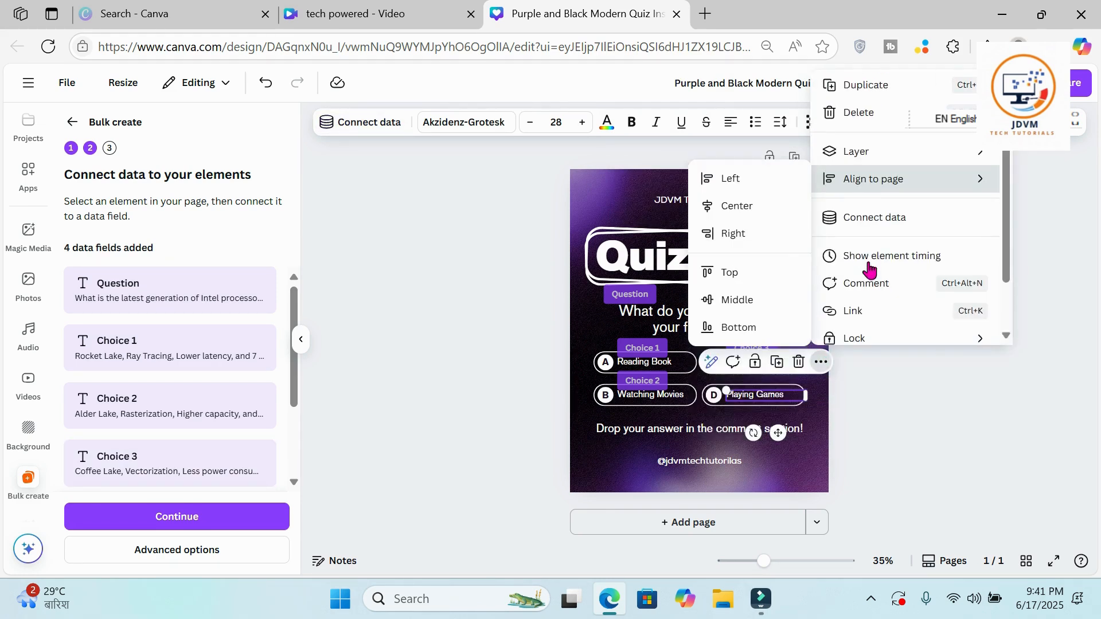
{"action": "left_click", "coordinate": [888, 219]}
{"action": "left_click", "coordinate": [886, 236]}
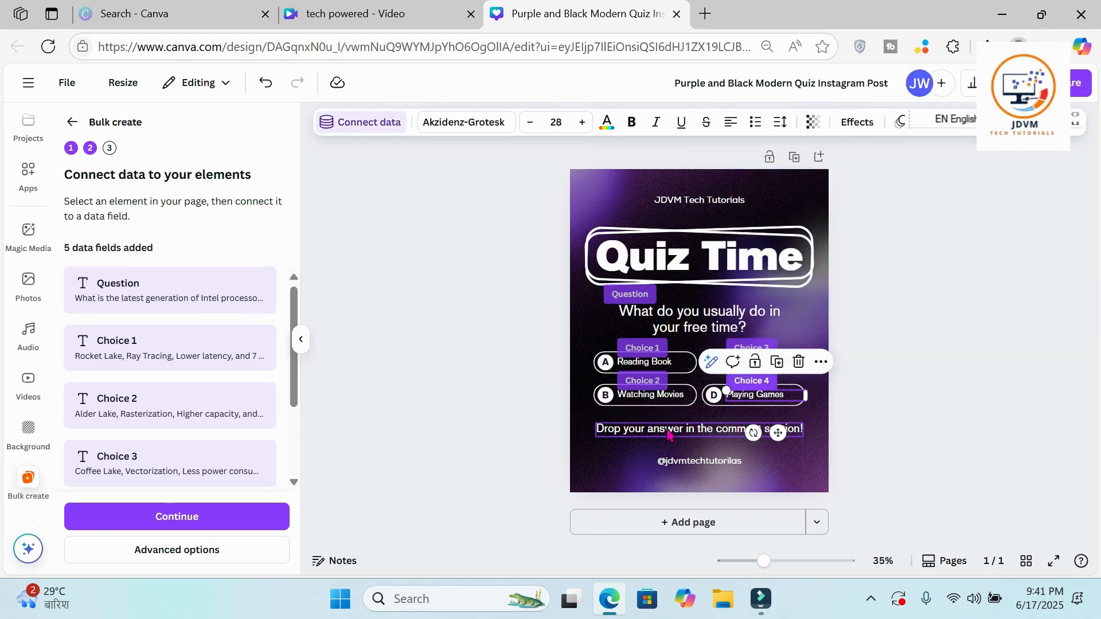
Delete the "Drop your answer in the comment section!" text beneath the answer options.
{"action": "left_click", "coordinate": [731, 440]}
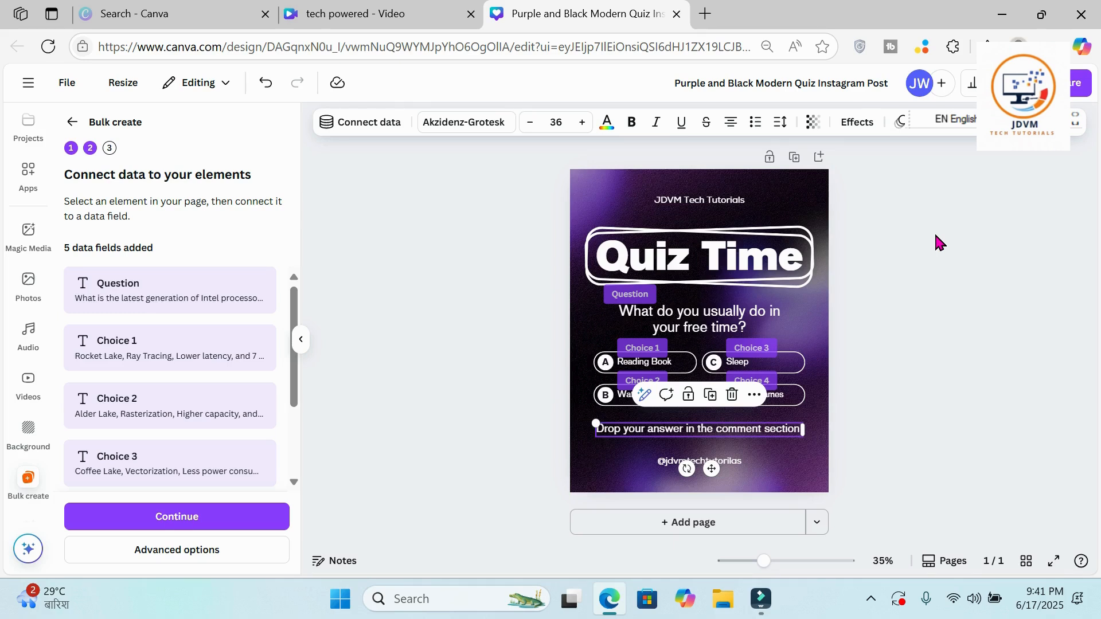
{"action": "key", "text": "Delete"}
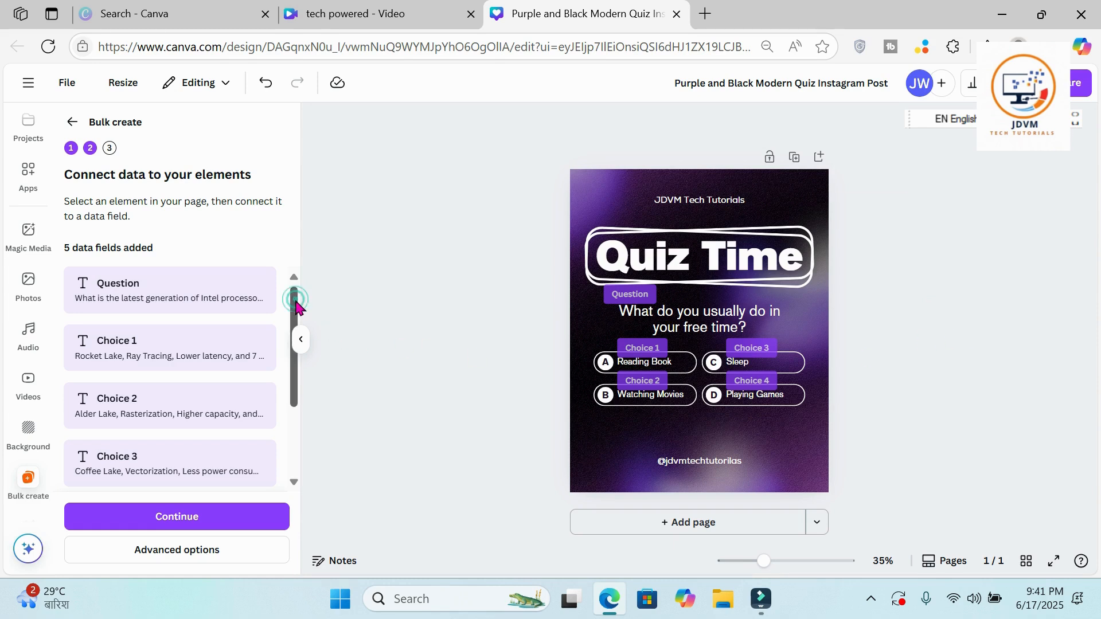
Check the connected data fields, proceed to the Apply data stage and review the selected quiz questions.
{"action": "left_click_drag", "start_coordinate": [294, 308], "coordinate": [295, 396]}
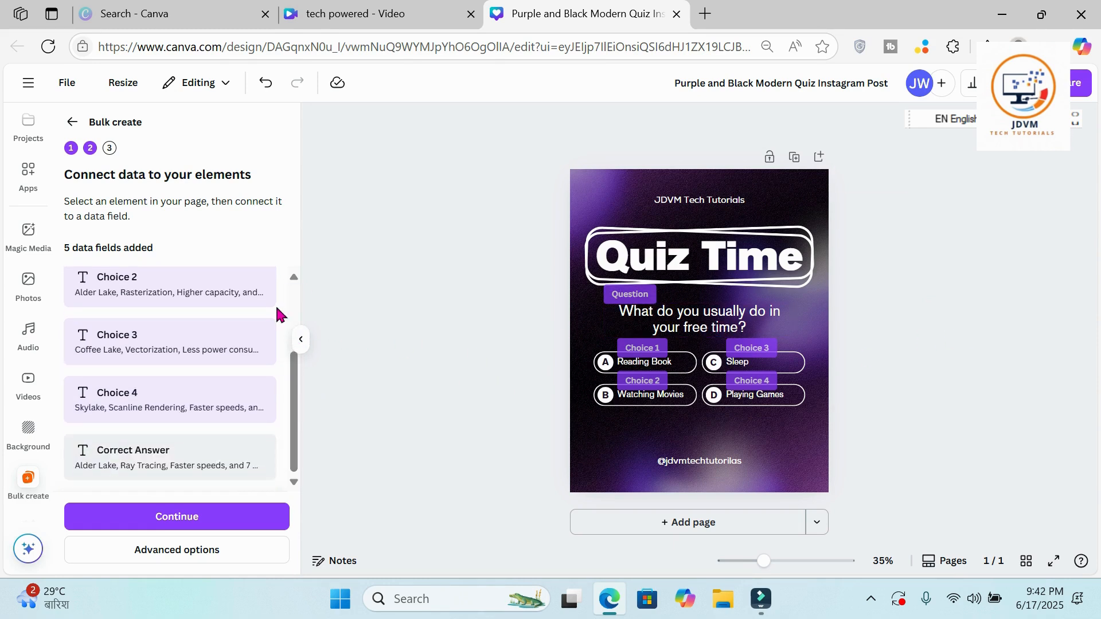
{"action": "left_click", "coordinate": [177, 517]}
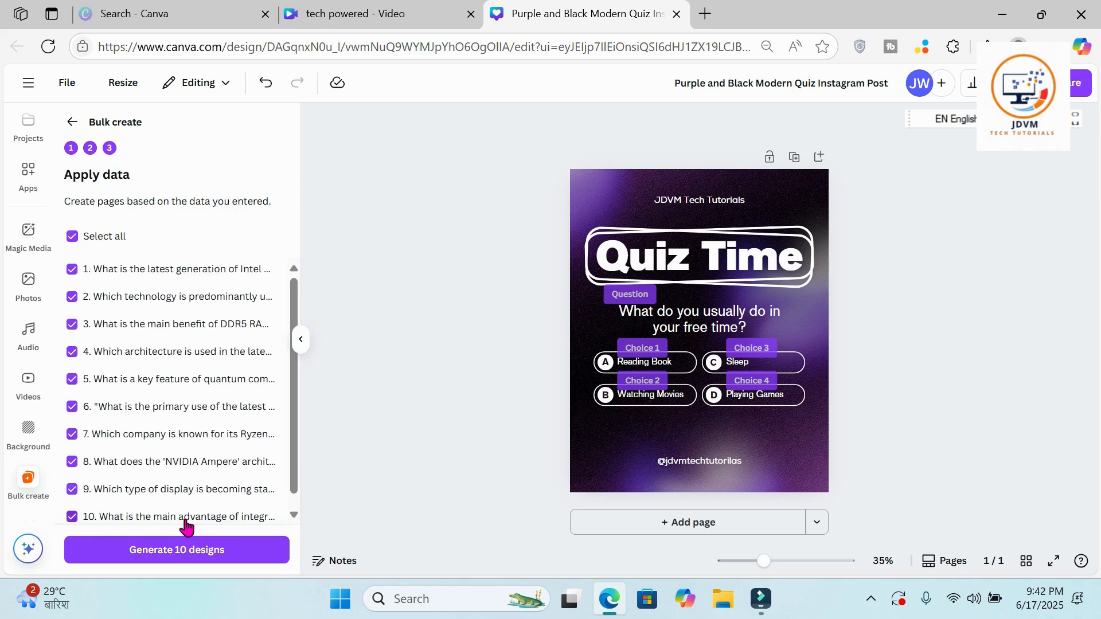
{"action": "scroll", "coordinate": [276, 385], "scroll_direction": "down", "scroll_amount": 1}
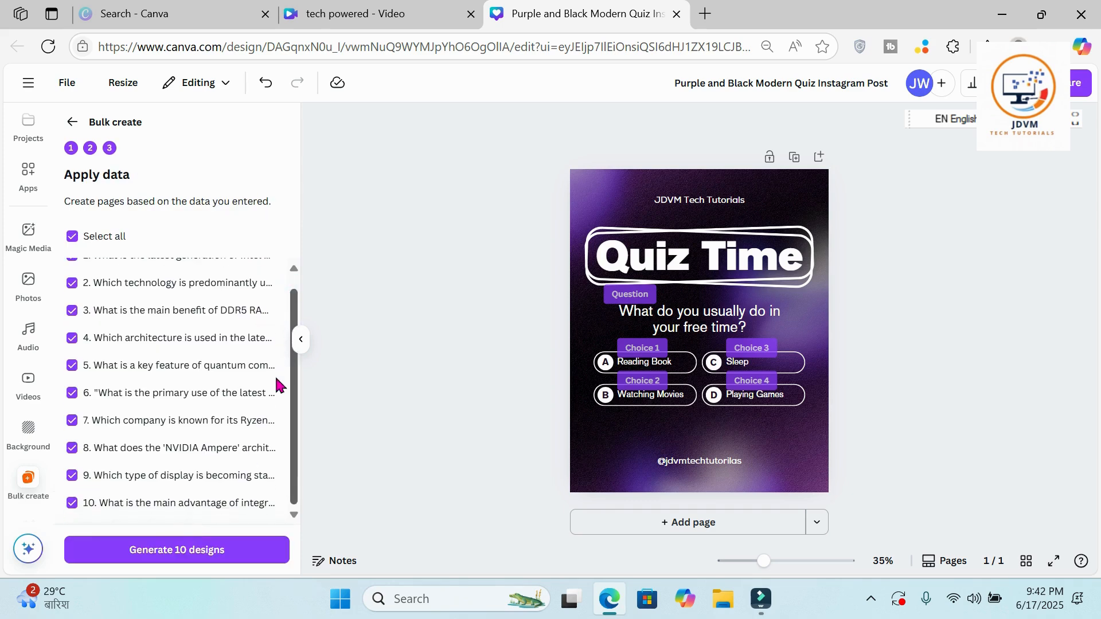
{"action": "mouse_move", "coordinate": [292, 492]}
{"action": "left_mouse_down"}
{"action": "mouse_move", "coordinate": [293, 445]}
{"action": "mouse_move", "coordinate": [288, 494]}
{"action": "left_mouse_up"}
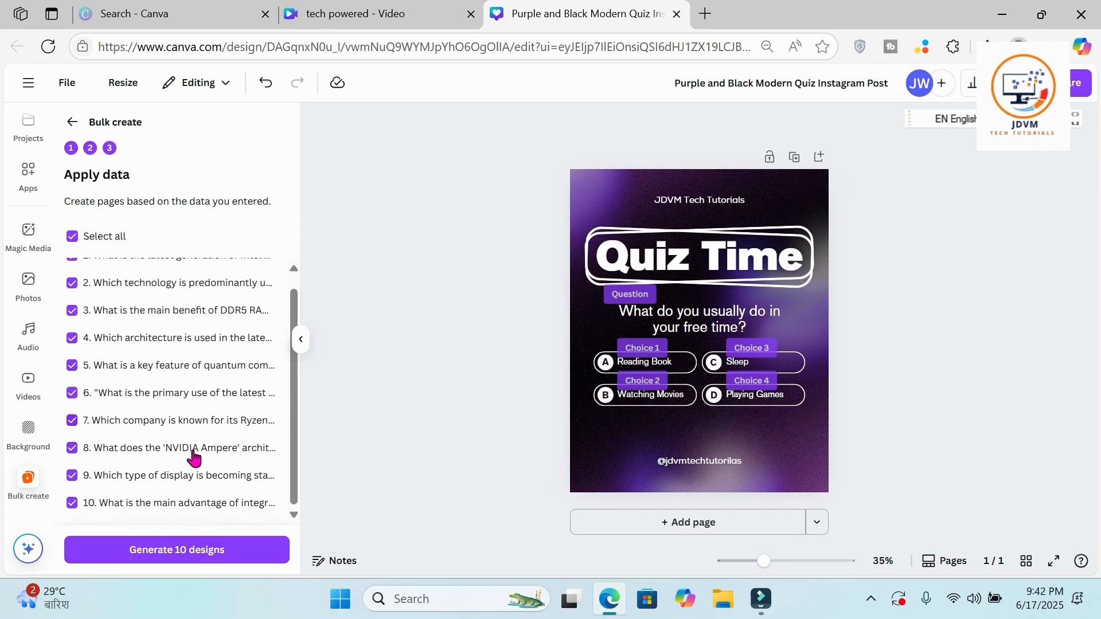
Keep all ten quiz questions selected, including question 7, and generate the 10 designs.
{"action": "left_click", "coordinate": [72, 421]}
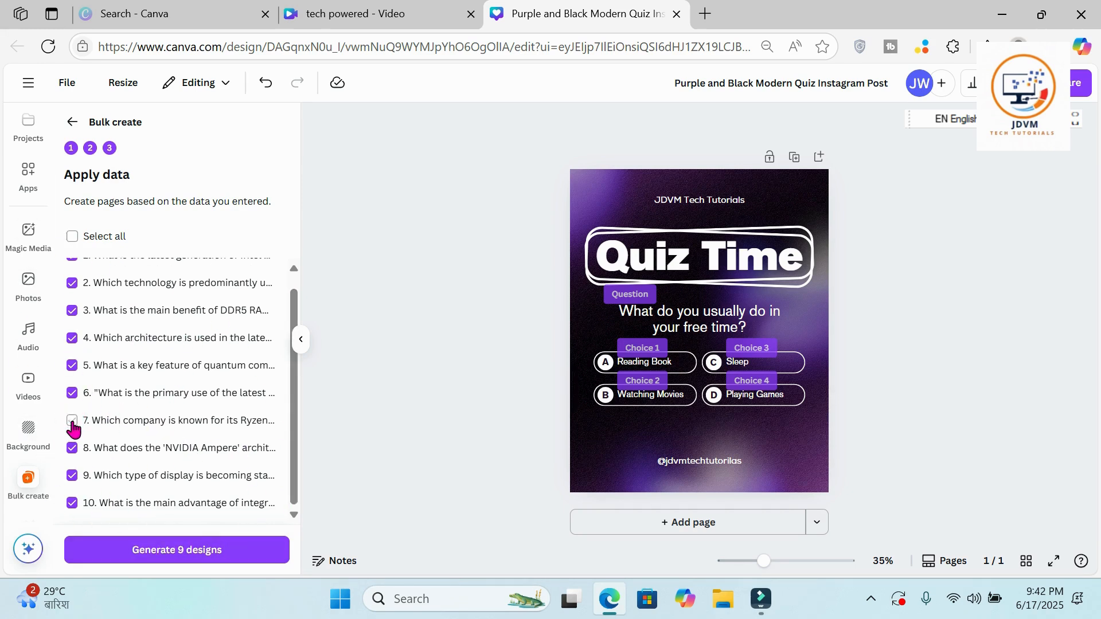
{"action": "left_click", "coordinate": [72, 421]}
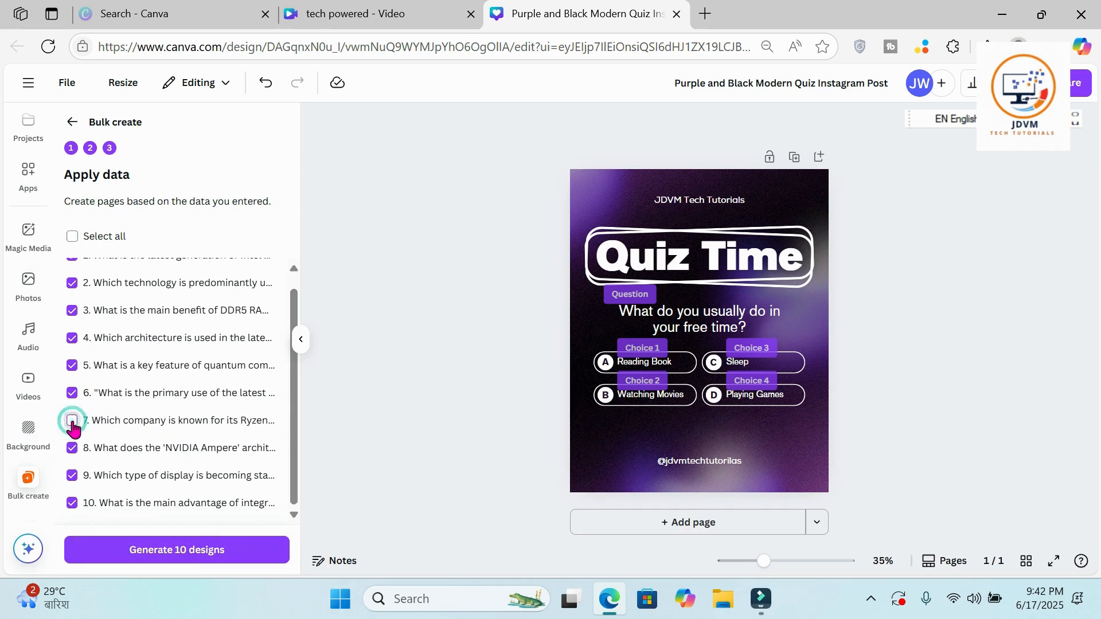
{"action": "left_click", "coordinate": [172, 552]}
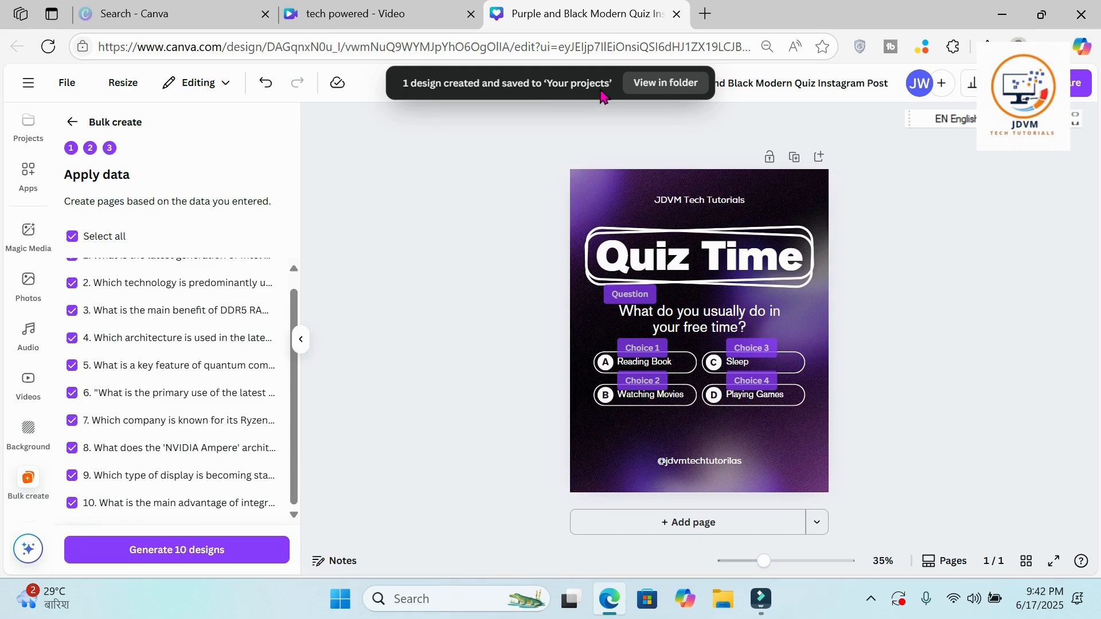
View the generated output in the projects folder and open the "(Bulk 1)" Purple and Black quiz design from the recent designs.
{"action": "left_click", "coordinate": [675, 84]}
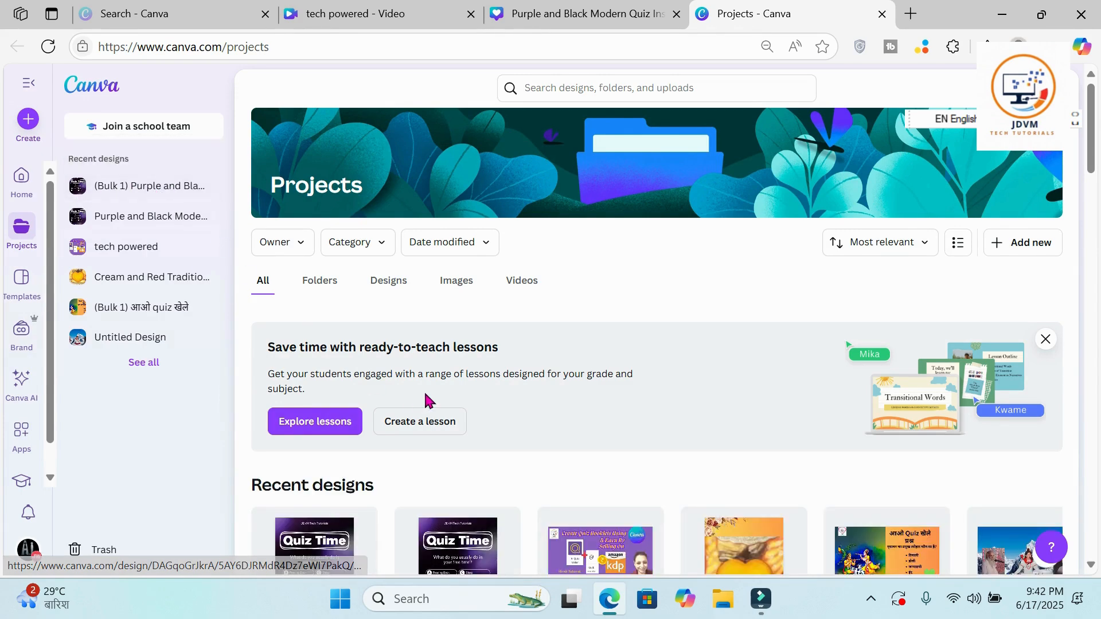
{"action": "scroll", "coordinate": [427, 401], "scroll_direction": "down", "scroll_amount": 5}
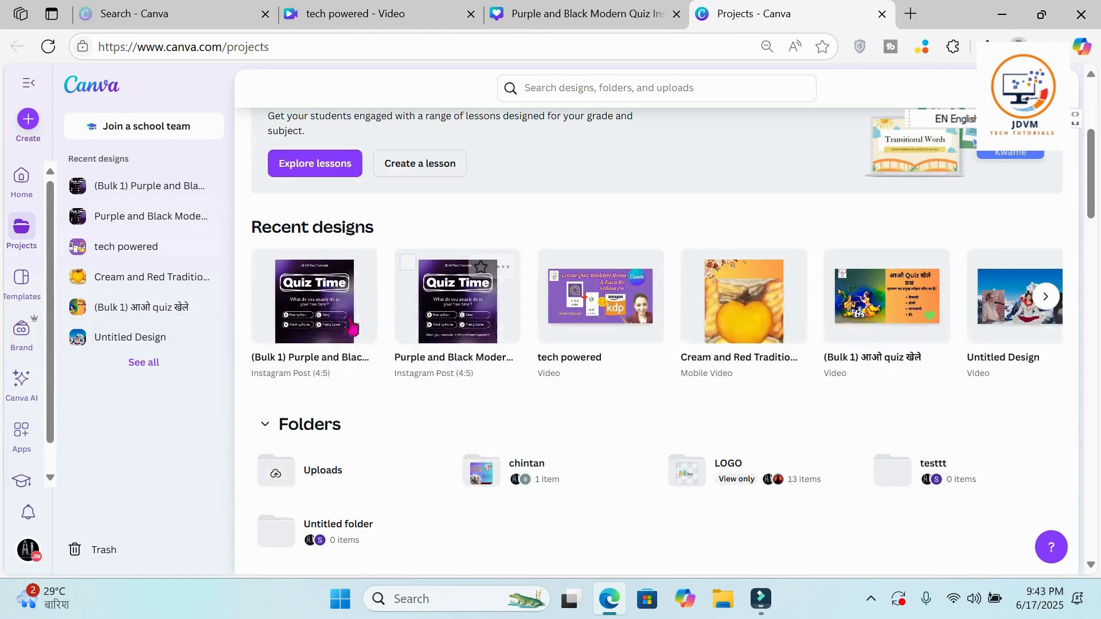
{"action": "left_click", "coordinate": [315, 311]}
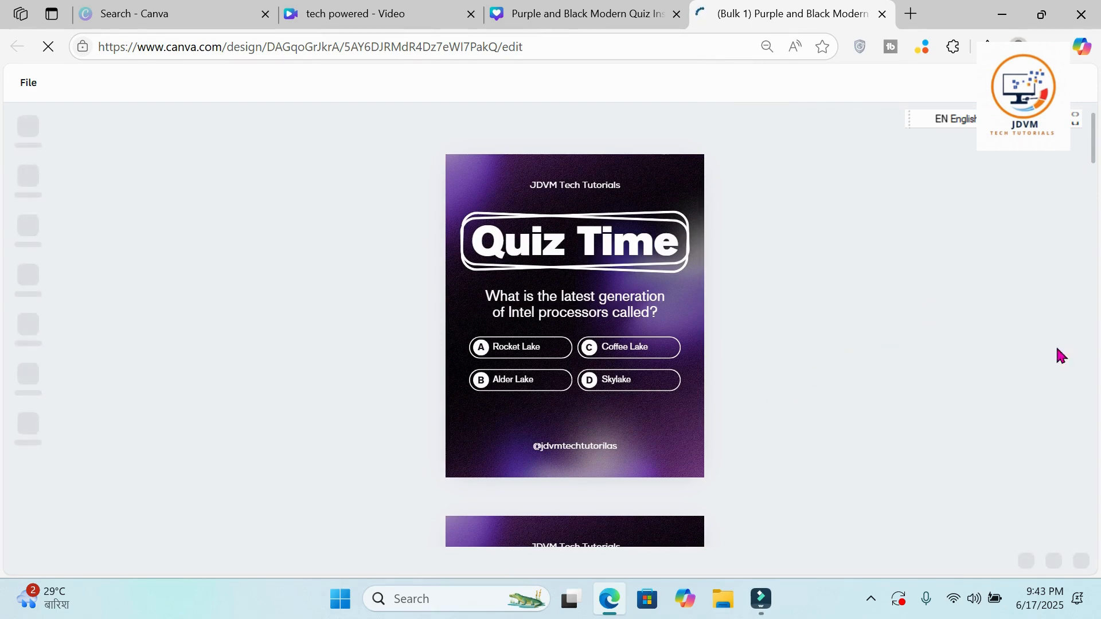
Review the generated Quiz Time pages, examining how the questions and answer choices fit the template layout.
{"action": "scroll", "coordinate": [1094, 148], "scroll_direction": "down", "scroll_amount": 4}
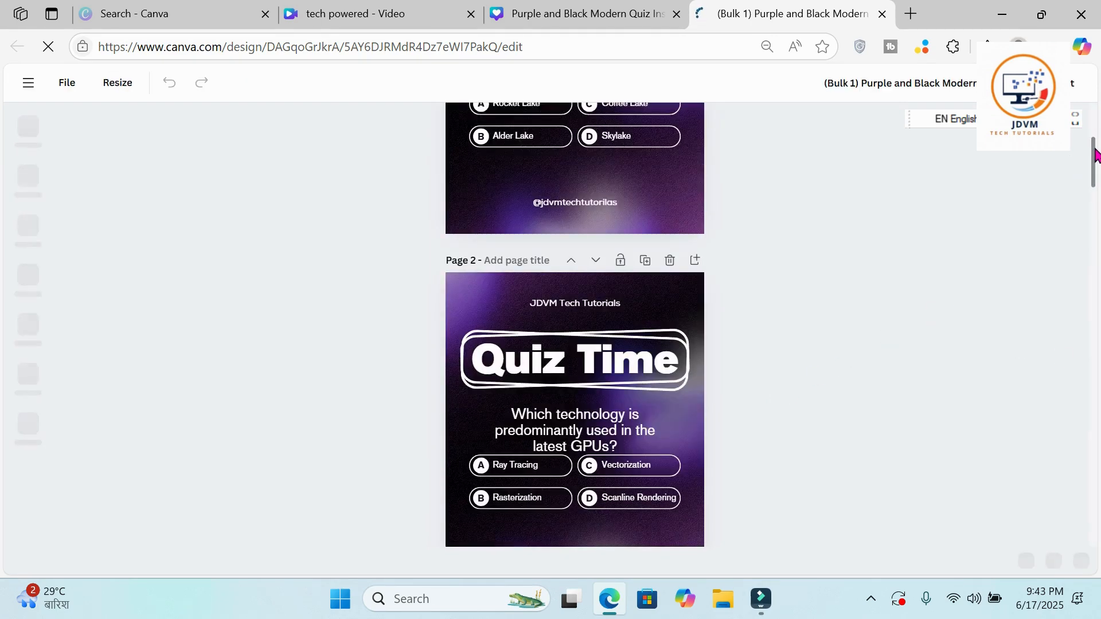
{"action": "scroll", "coordinate": [1092, 166], "scroll_direction": "down", "scroll_amount": 3}
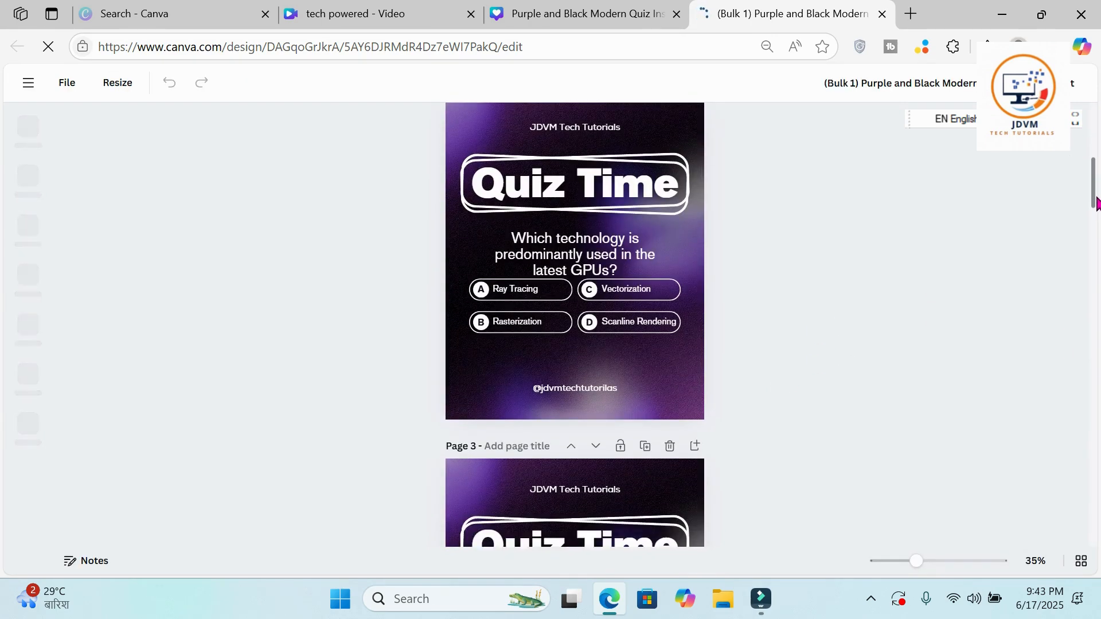
{"action": "scroll", "coordinate": [1096, 201], "scroll_direction": "down", "scroll_amount": 11}
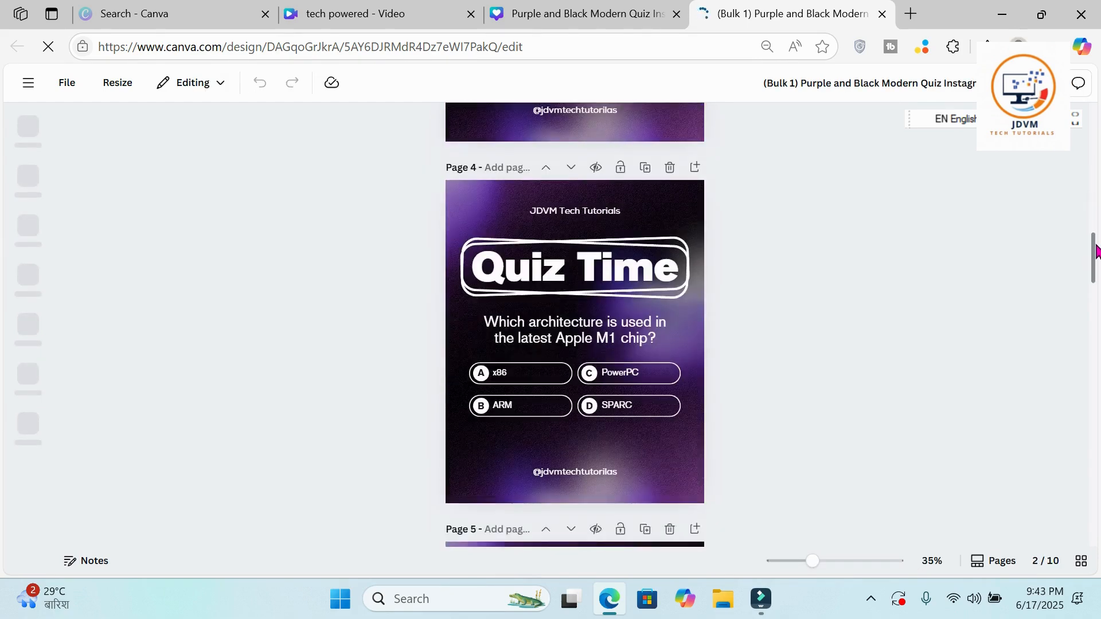
{"action": "scroll", "coordinate": [1096, 255], "scroll_direction": "down", "scroll_amount": 1}
{"action": "scroll", "coordinate": [1099, 210], "scroll_direction": "up", "scroll_amount": 15}
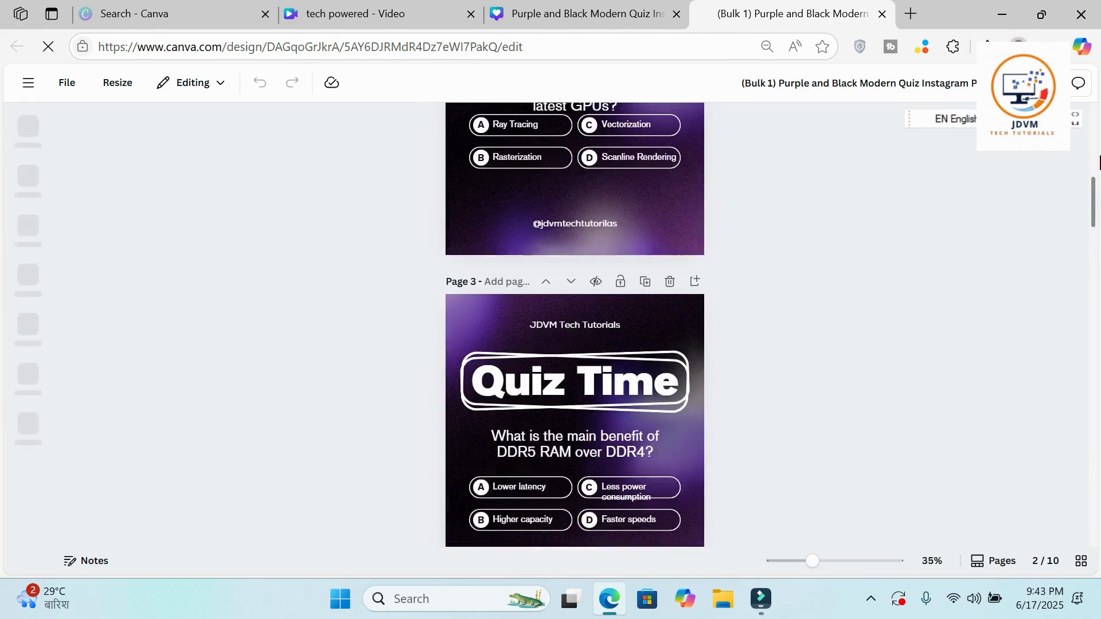
{"action": "scroll", "coordinate": [1092, 115], "scroll_direction": "up", "scroll_amount": 3}
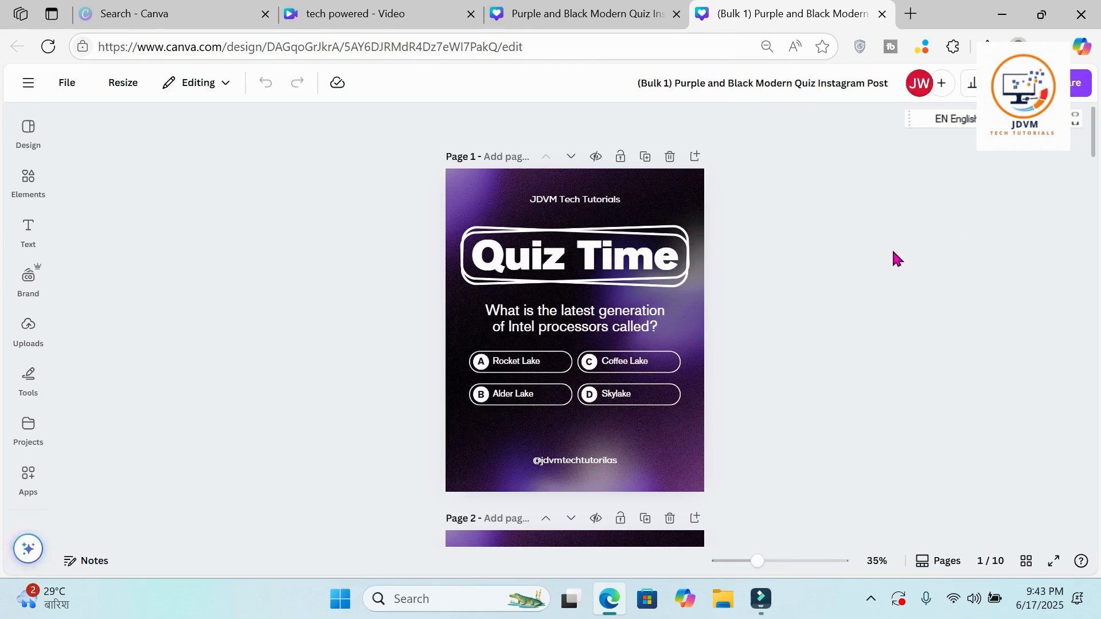
{"action": "scroll", "coordinate": [863, 344], "scroll_direction": "down", "scroll_amount": 12}
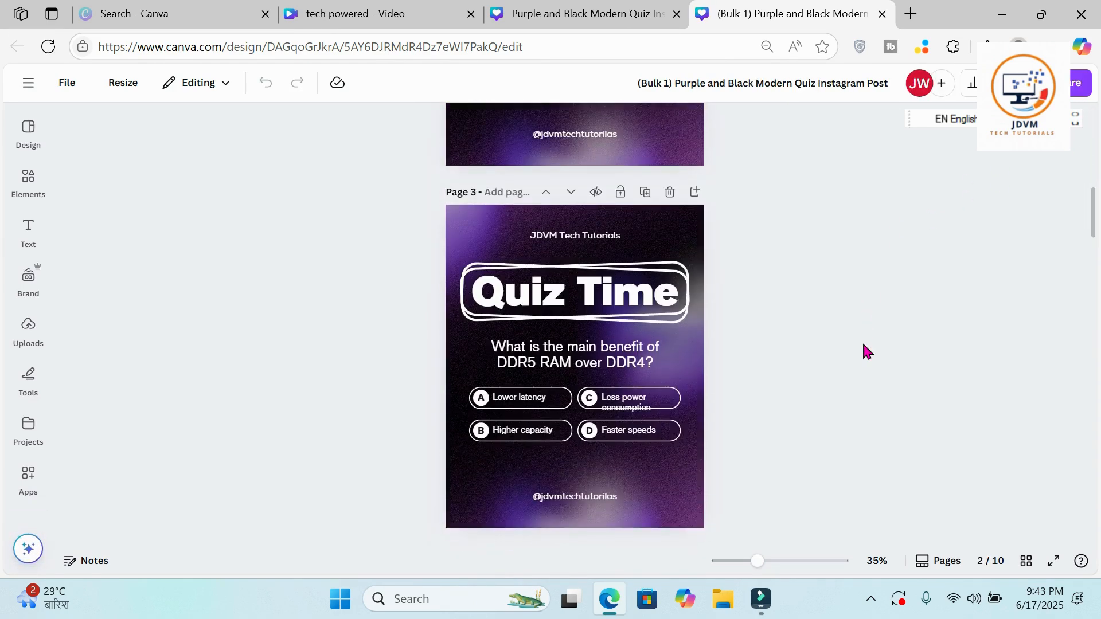